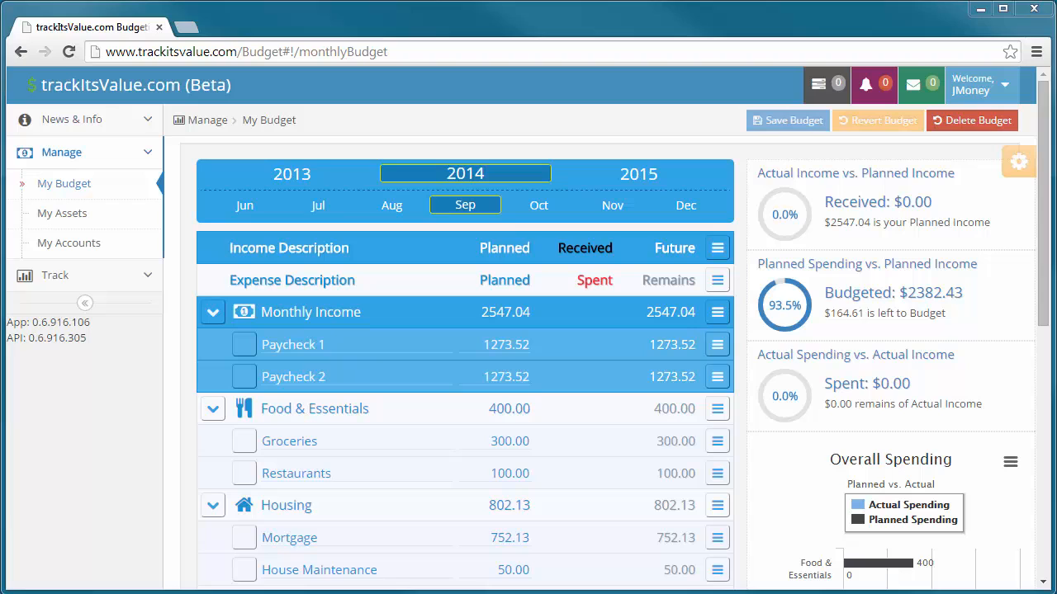
# - Add a new item actual for Paycheck 1 under Monthly Income and one for Mortgage under Housing
pyautogui.click(717, 344)
pyautogui.click(675, 380)
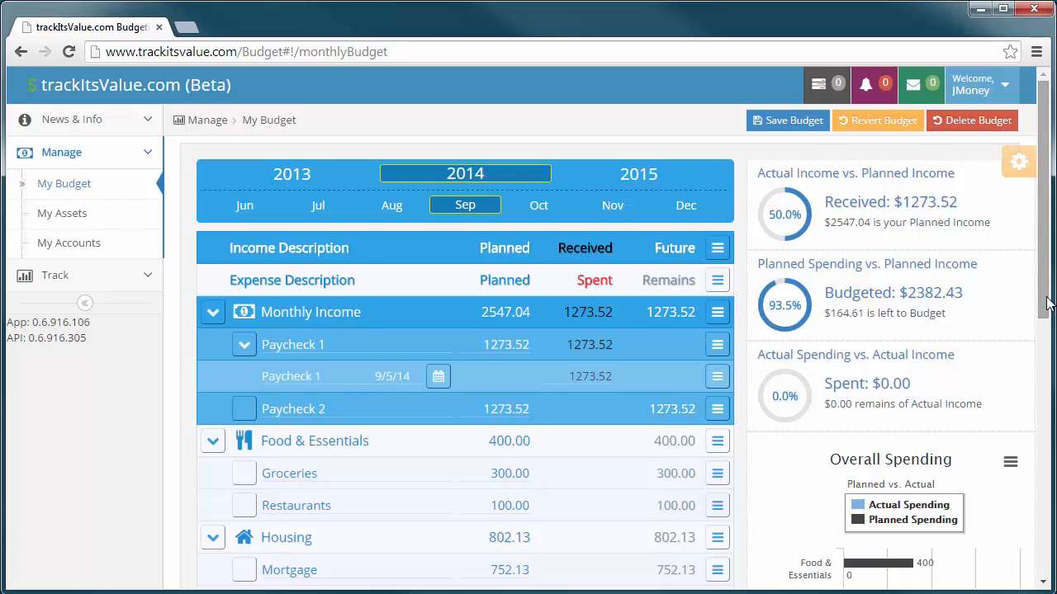
pyautogui.moveTo(1045, 298); pyautogui.dragTo(1026, 379)
pyautogui.click(717, 391)
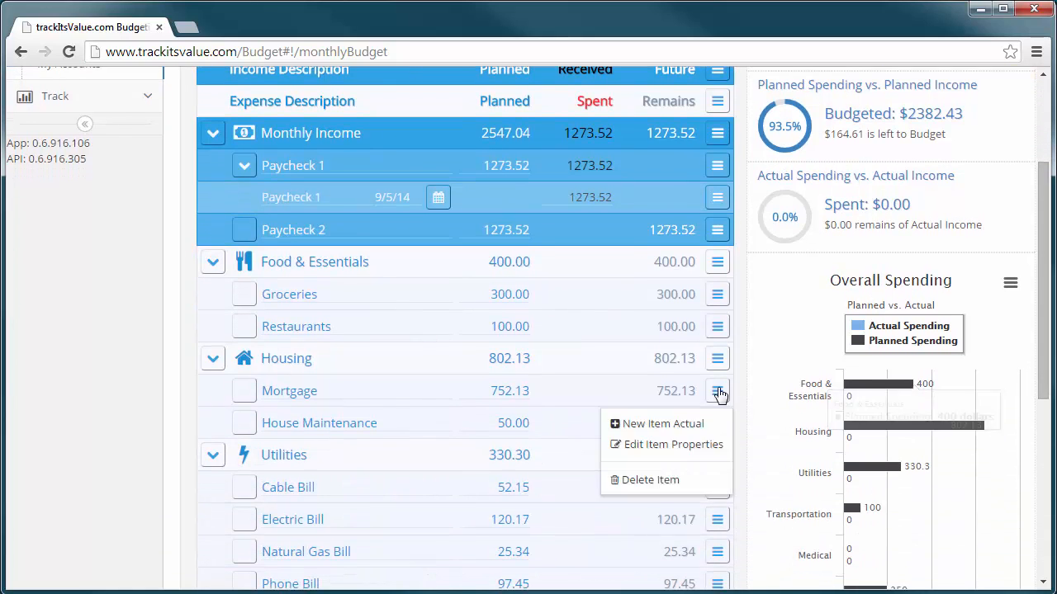
pyautogui.click(650, 424)
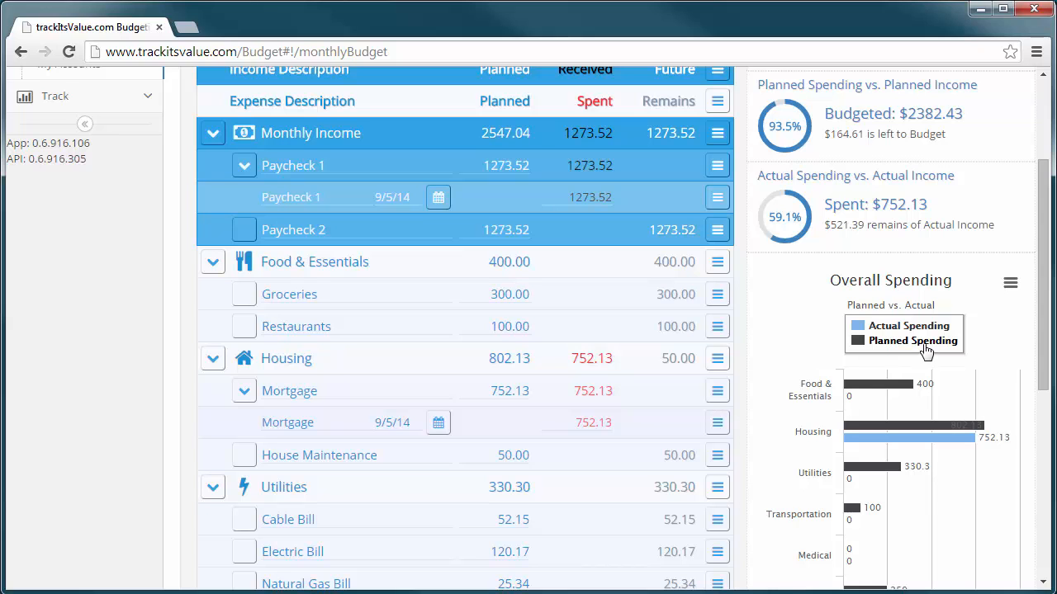
# - Add a new item actual for the Cable Bill under Utilities and date it 9/9/14
pyautogui.moveTo(1044, 312); pyautogui.dragTo(1047, 358)
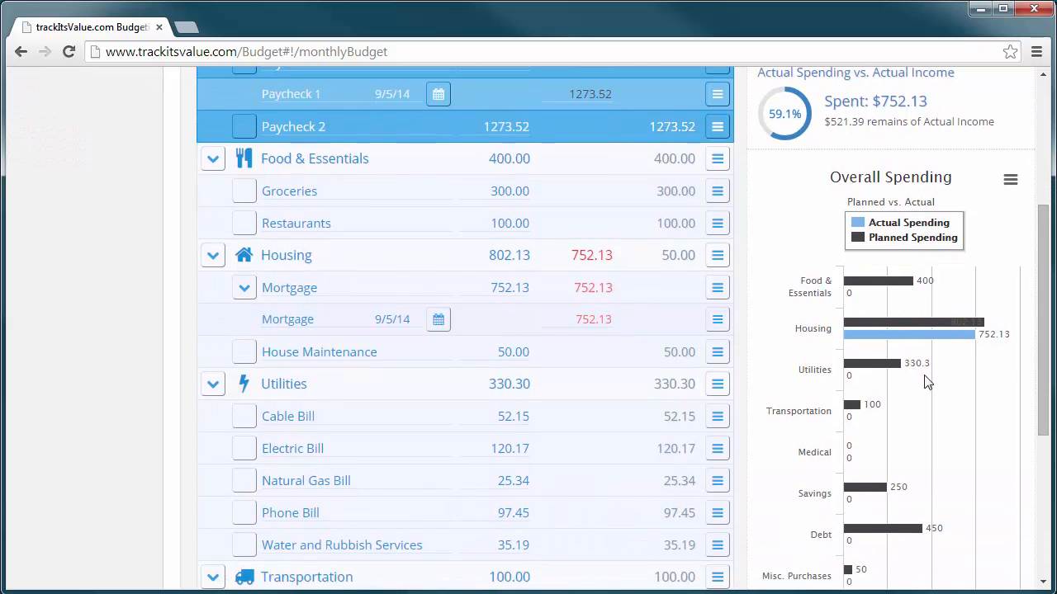
pyautogui.click(717, 416)
pyautogui.click(662, 451)
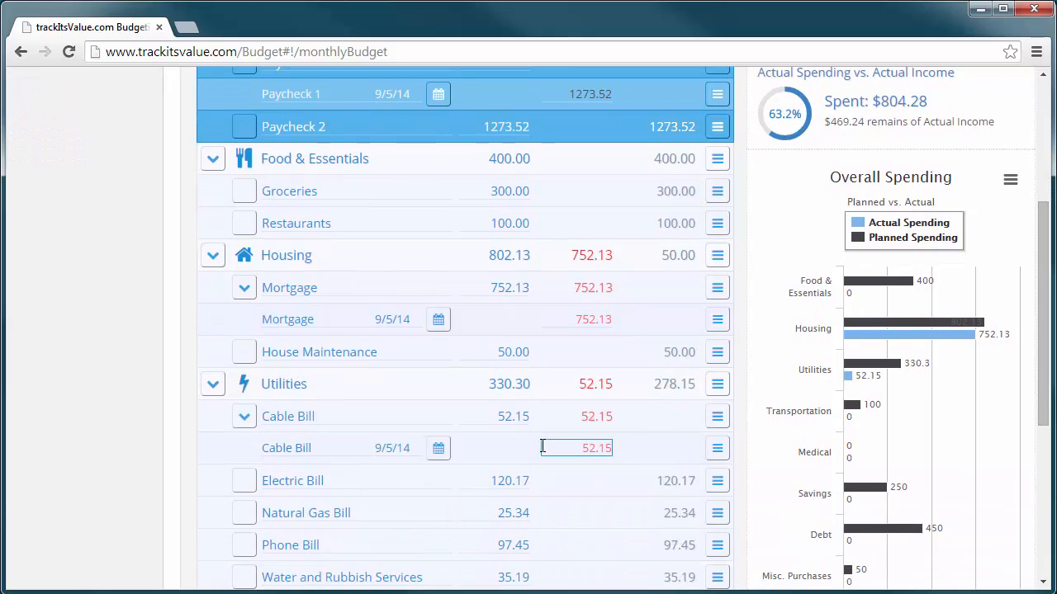
pyautogui.click(435, 450)
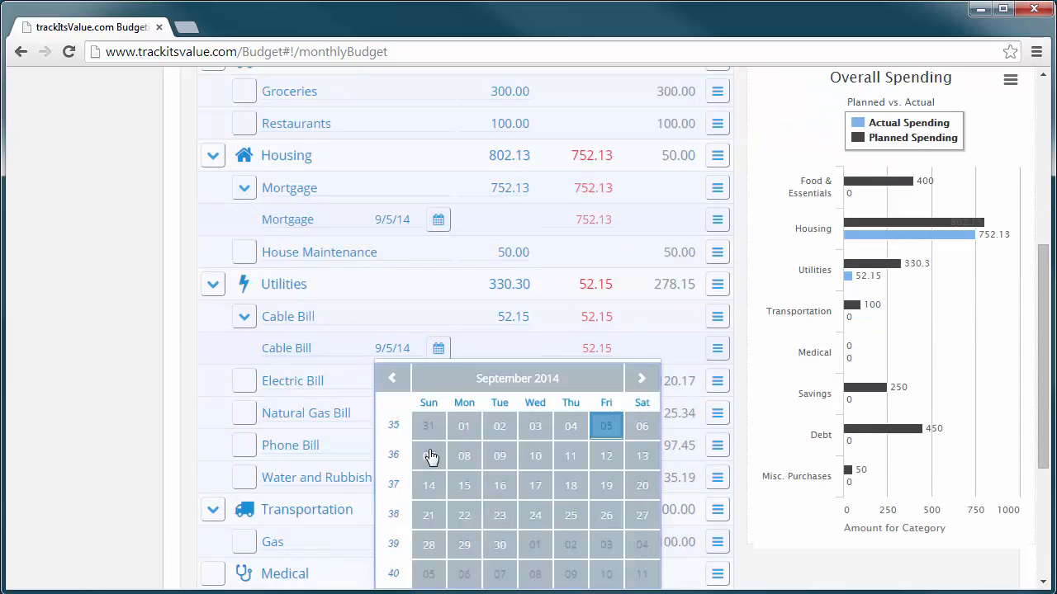
pyautogui.click(498, 457)
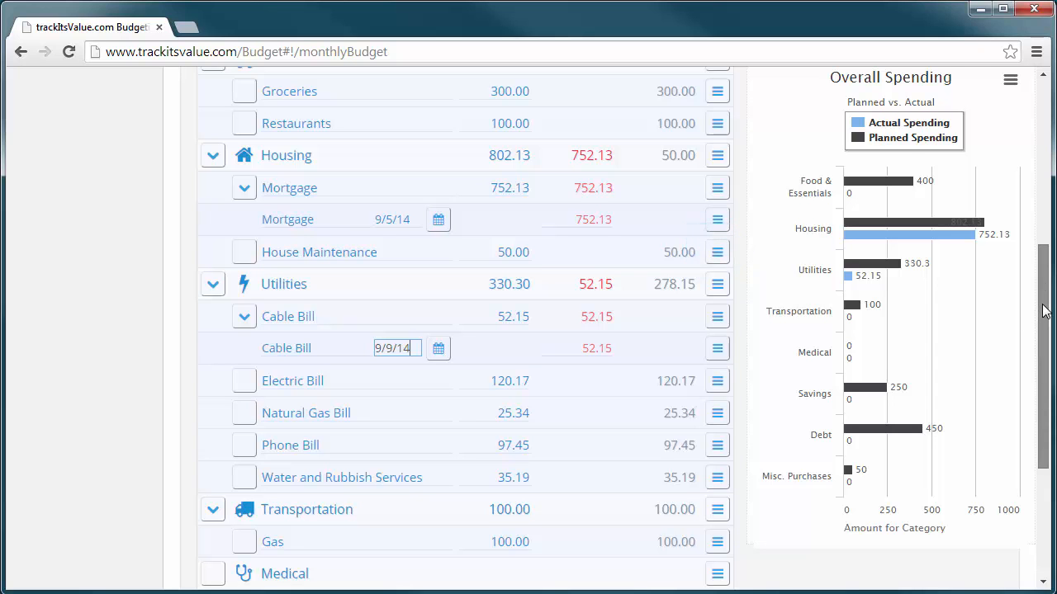
# - Add a new envelope deposit for Groceries and set its amount to 200.00
pyautogui.moveTo(1044, 311); pyautogui.dragTo(1028, 125)
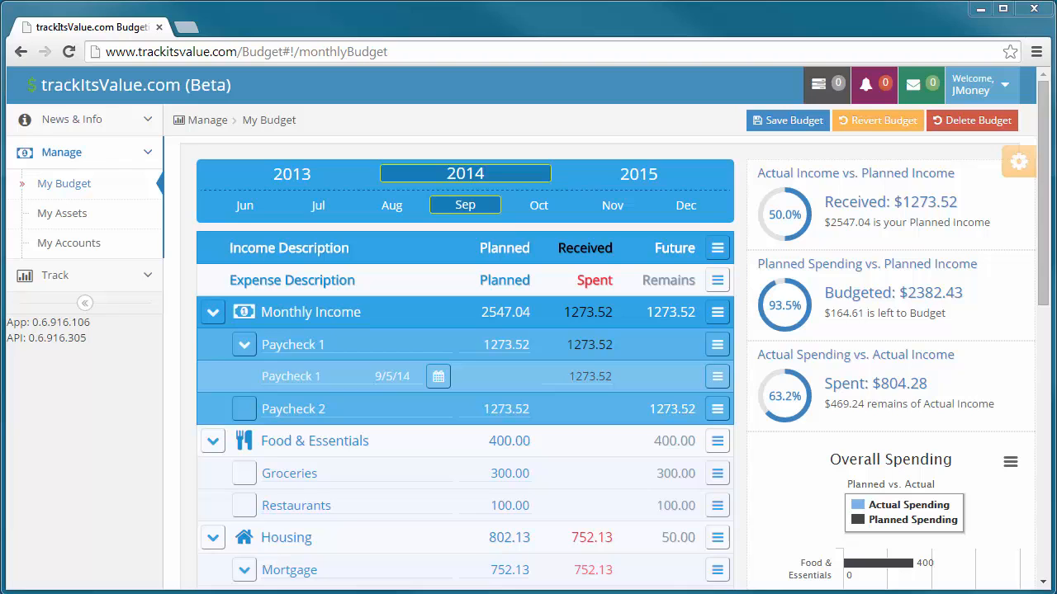
pyautogui.click(717, 474)
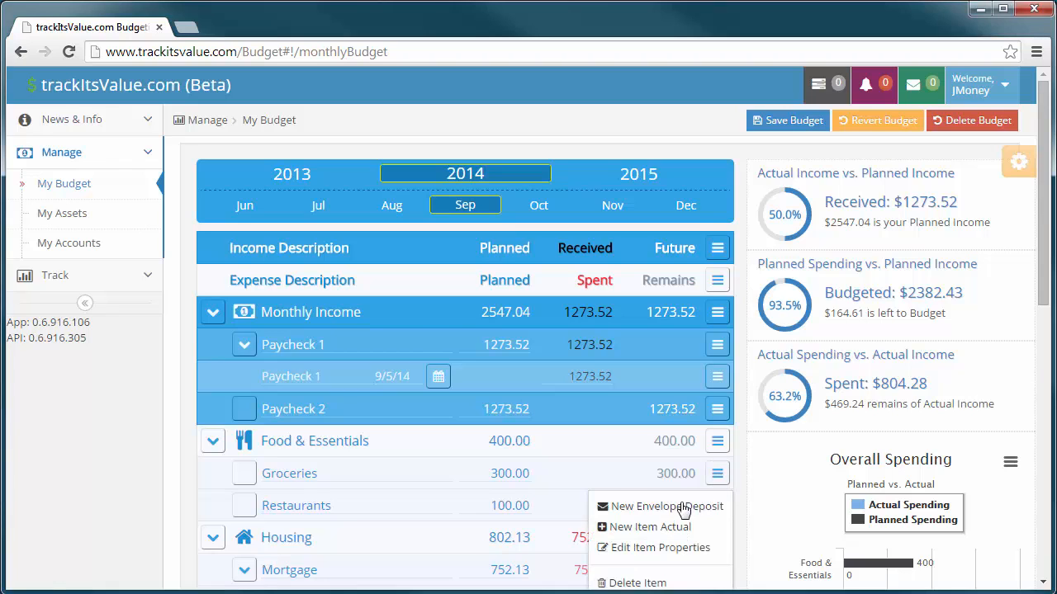
pyautogui.click(684, 510)
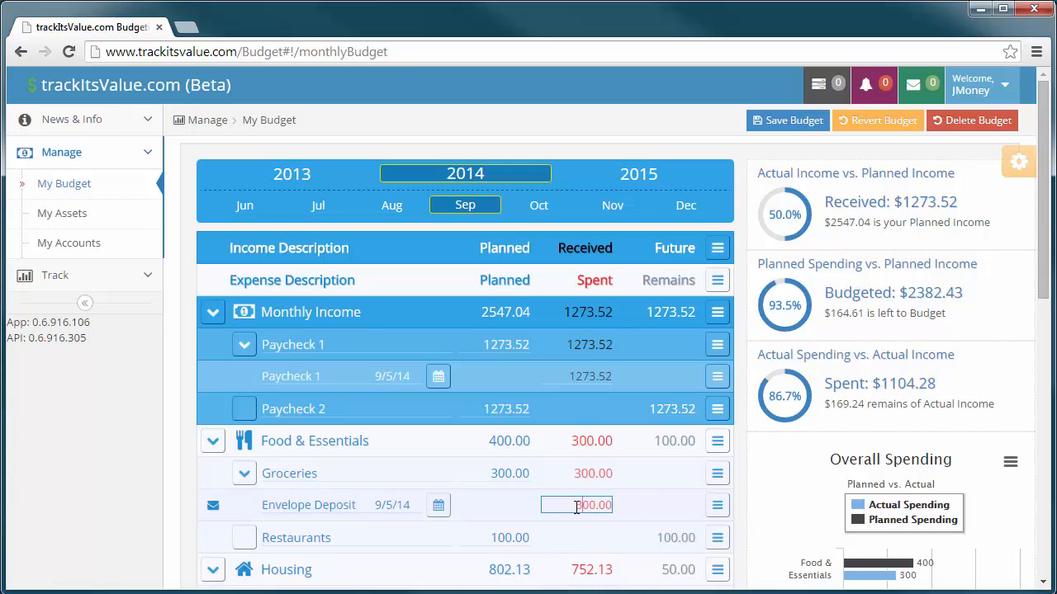
pyautogui.moveTo(576, 507); pyautogui.dragTo(561, 507)
pyautogui.write('2')
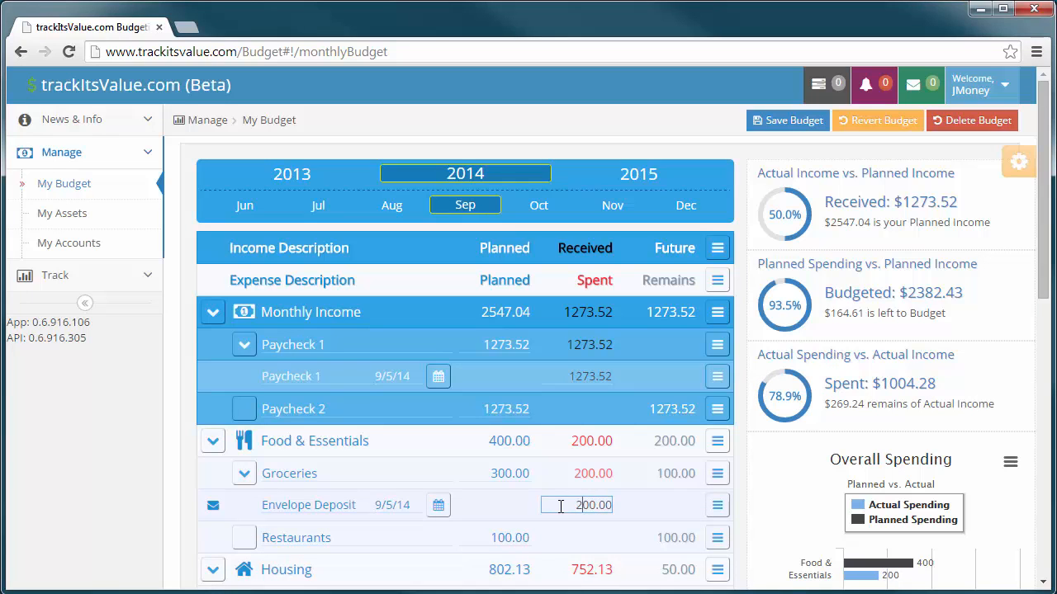
# - Add new envelope deposits of 100.00 each for Restaurants and for Gas under Transportation
pyautogui.click(714, 541)
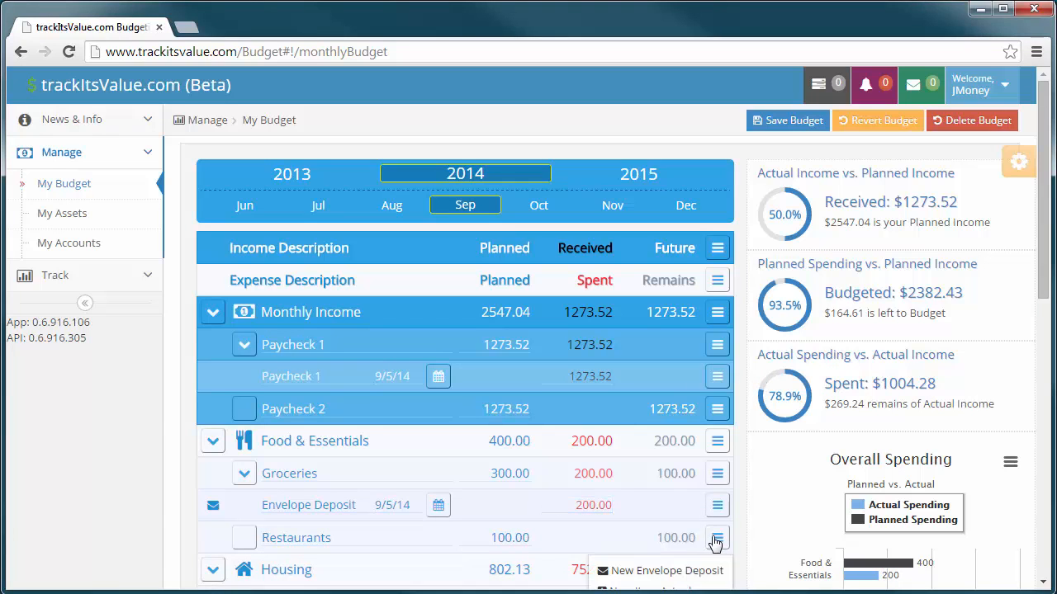
pyautogui.click(685, 569)
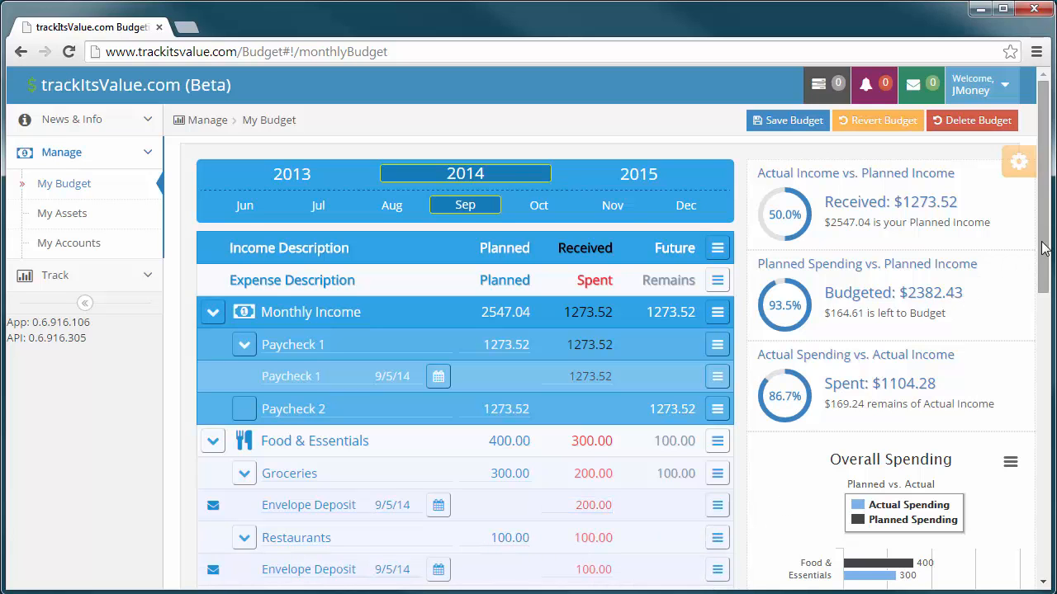
pyautogui.moveTo(1044, 249); pyautogui.dragTo(1044, 475)
pyautogui.click(714, 437)
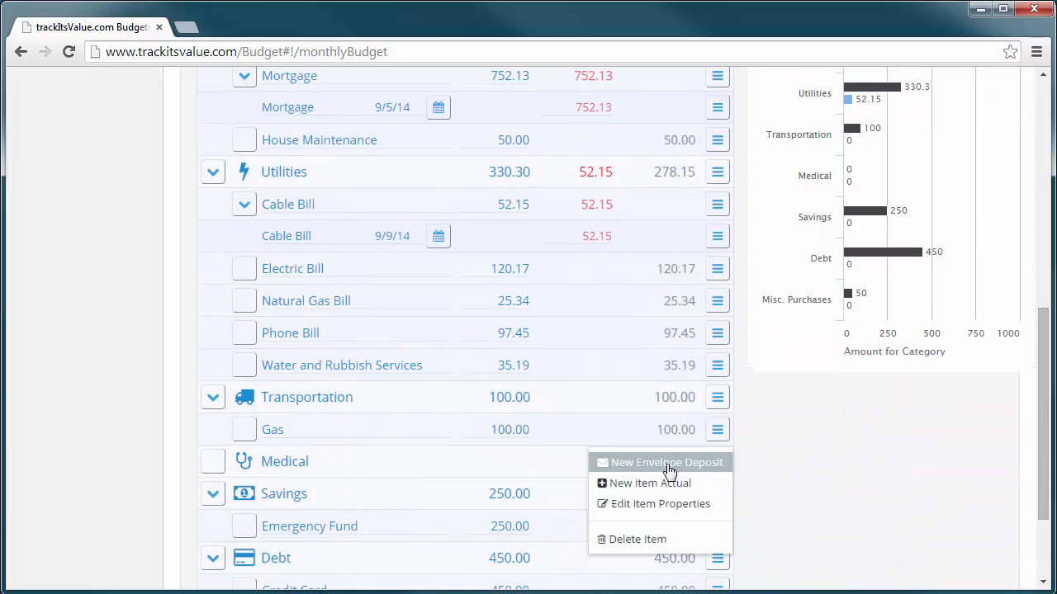
pyautogui.click(672, 465)
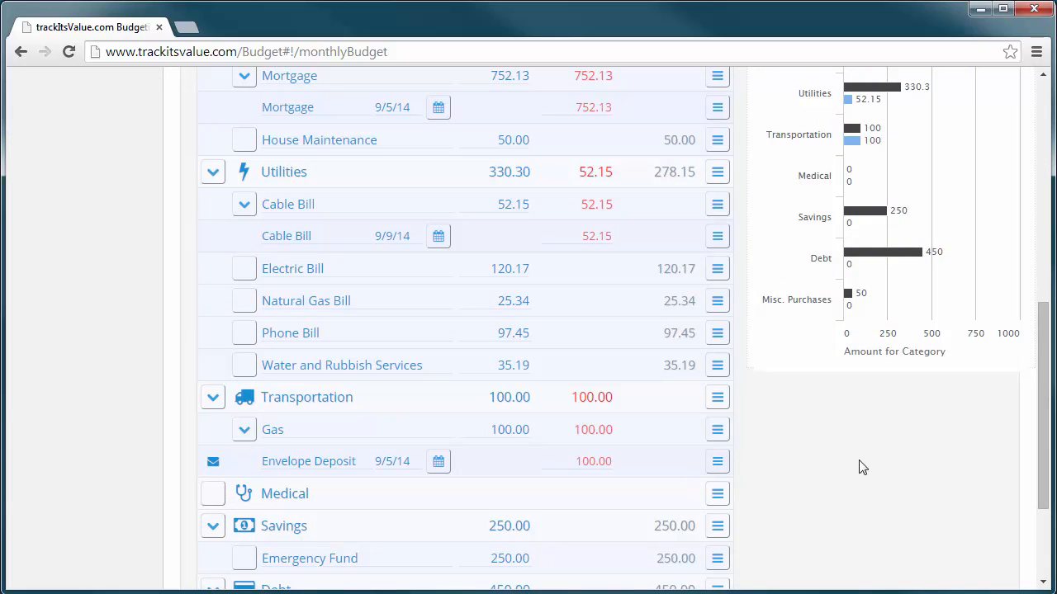
# - Add a new 50.00 envelope deposit for Pet Supplies under Misc. Purchases and save the budget
pyautogui.moveTo(1044, 436); pyautogui.dragTo(1013, 513)
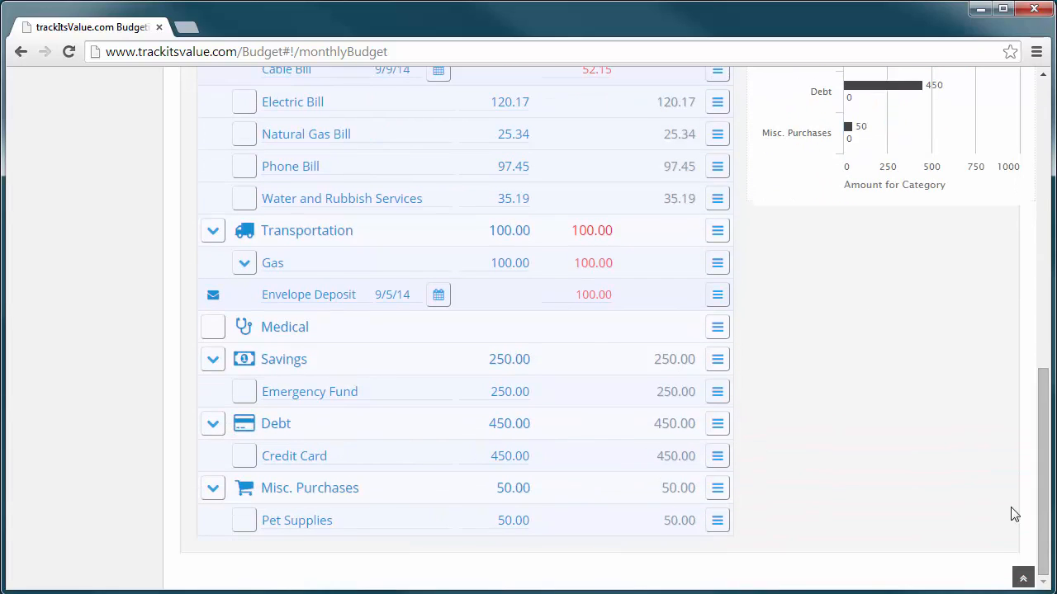
pyautogui.click(717, 520)
pyautogui.click(673, 554)
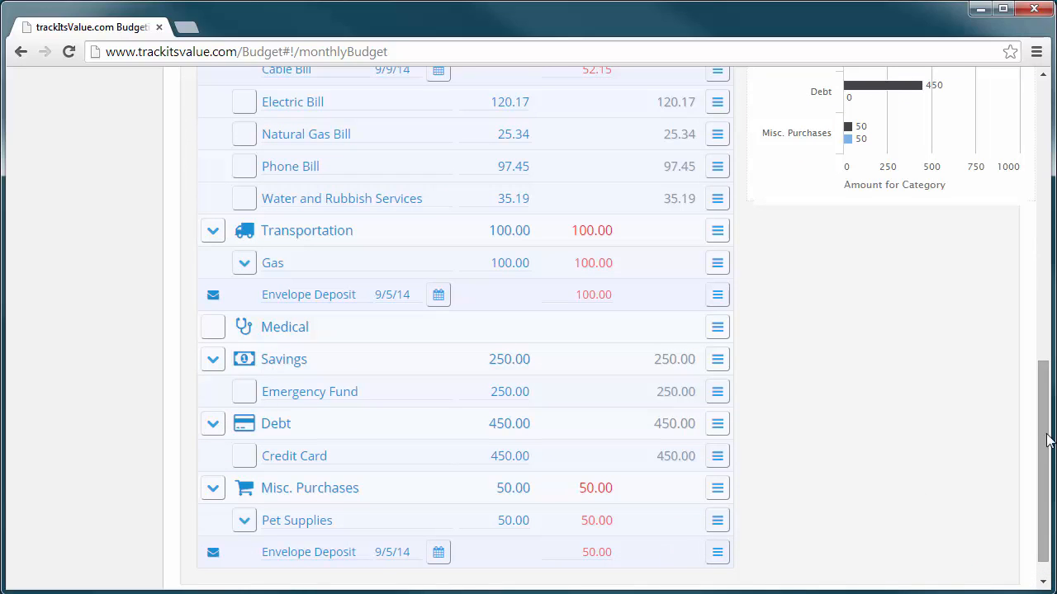
pyautogui.moveTo(1045, 434); pyautogui.dragTo(1045, 152)
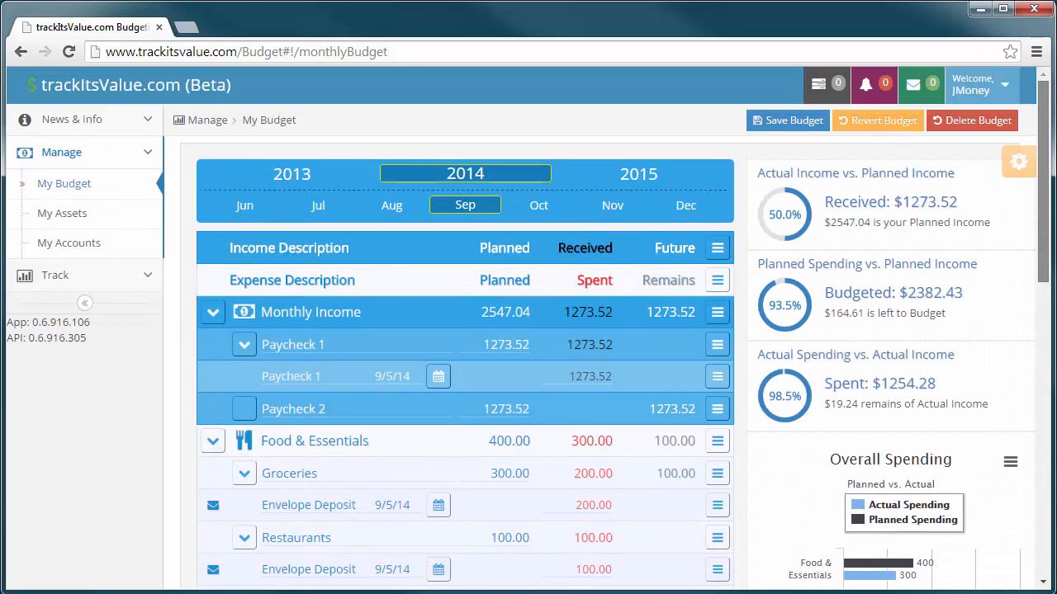
pyautogui.click(808, 122)
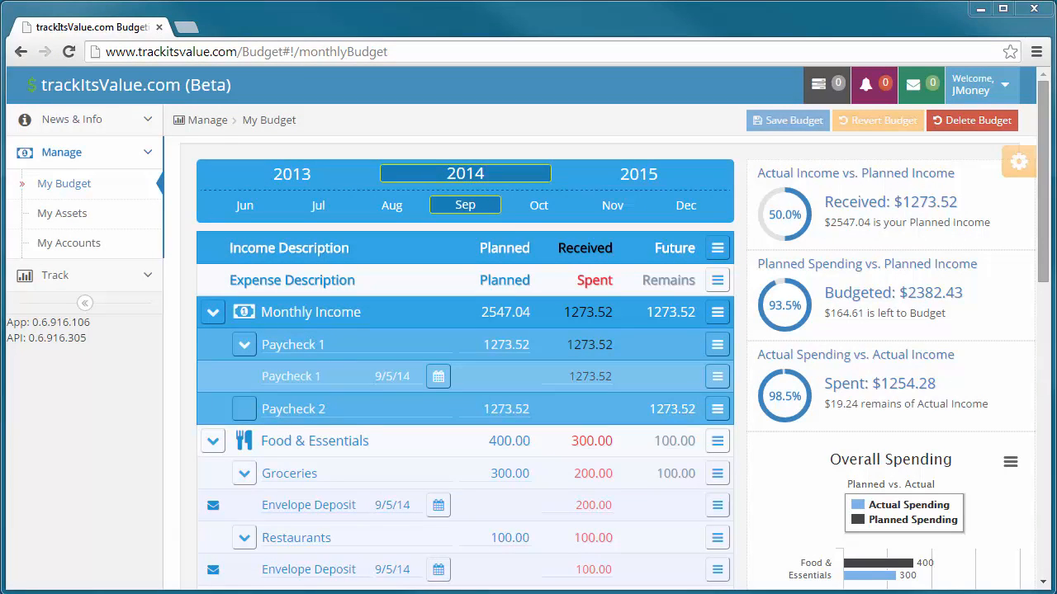
# - Add a new item actual for Paycheck 2 and a second envelope deposit of 100.00 for Groceries
pyautogui.click(717, 409)
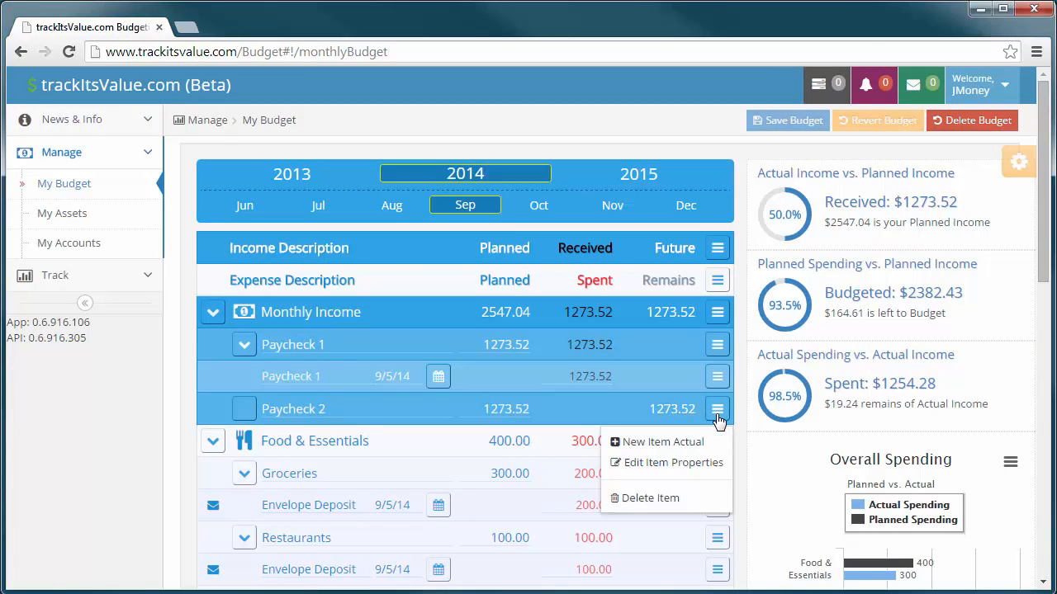
pyautogui.click(660, 442)
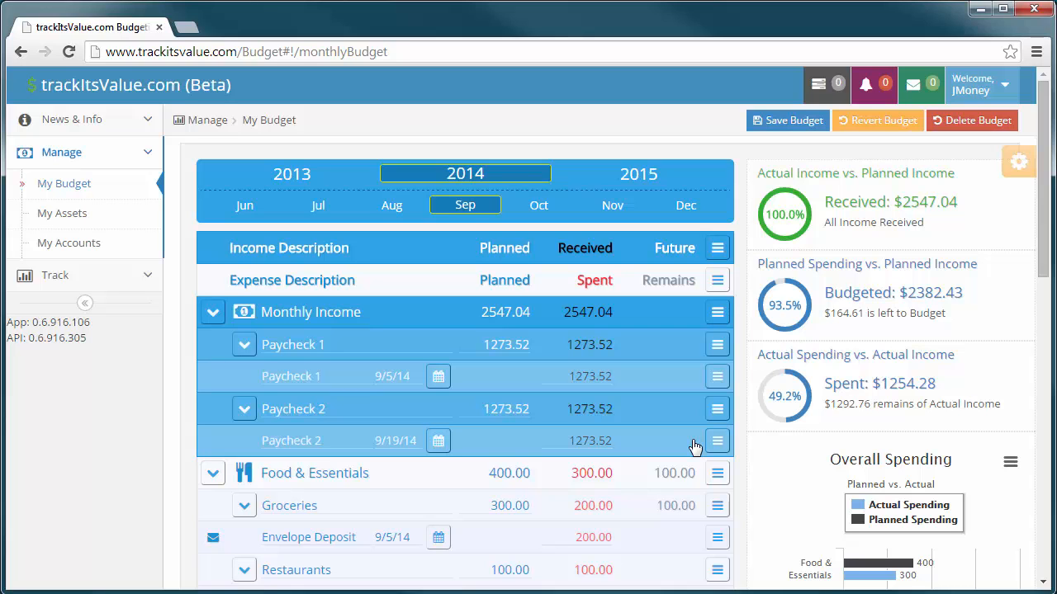
pyautogui.scroll(-1, 693, 446)
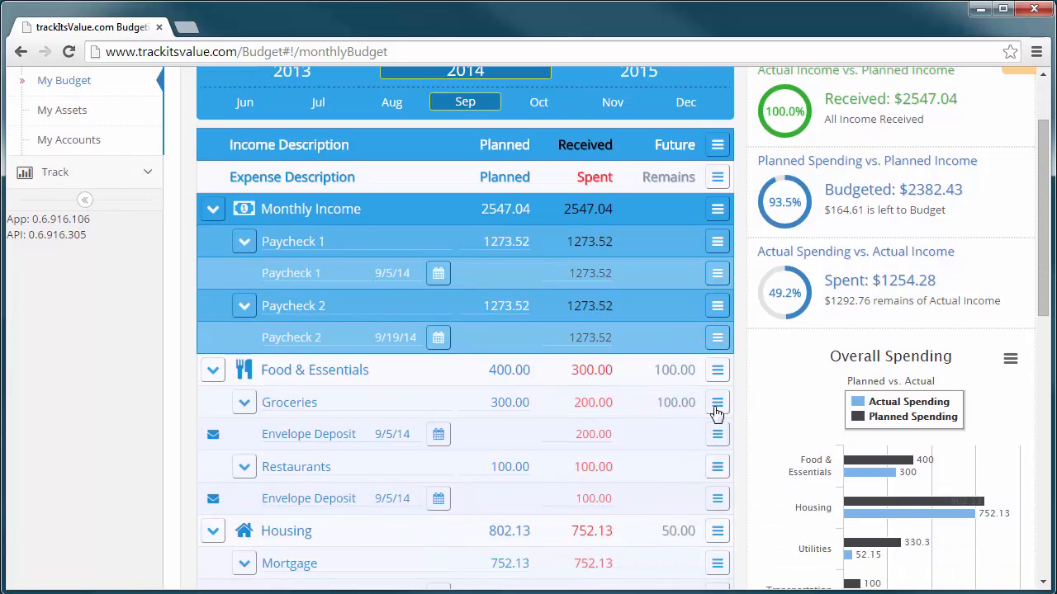
pyautogui.click(716, 405)
pyautogui.click(696, 436)
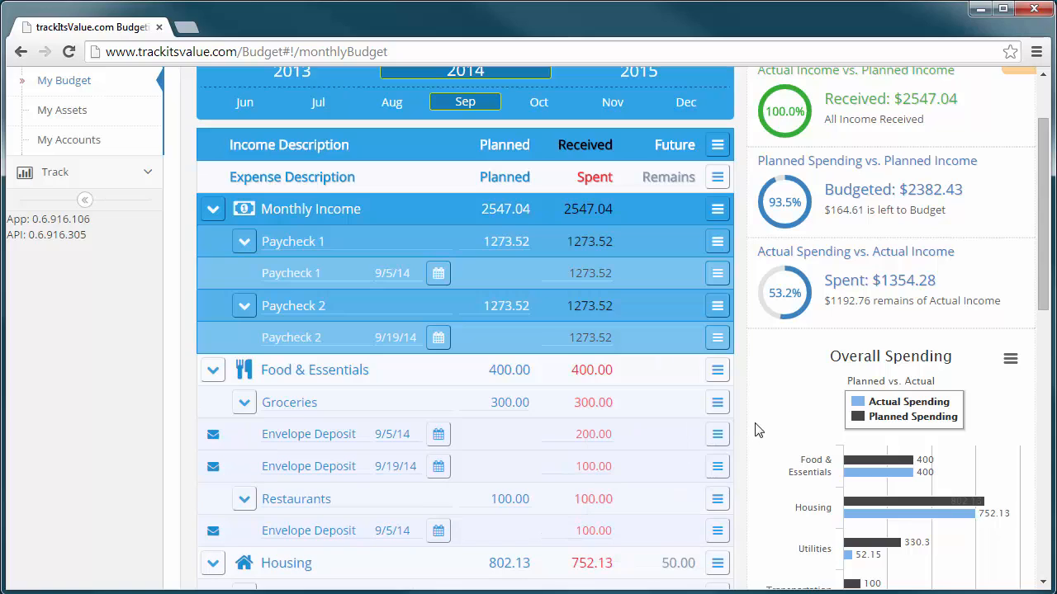
# - Add a new 50.00 envelope deposit for House Maintenance under Housing
pyautogui.scroll(-1, 757, 429)
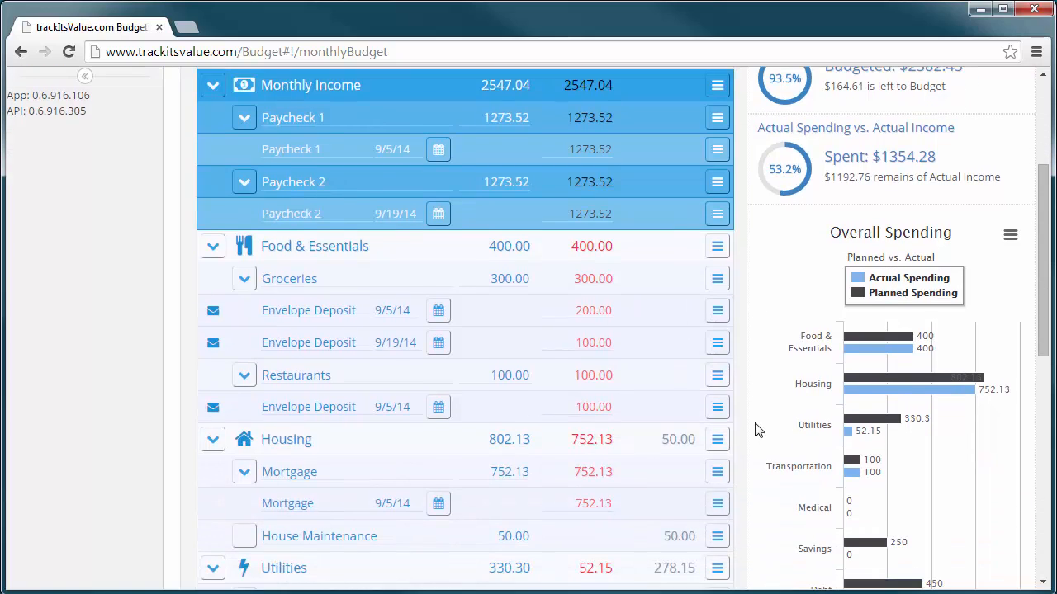
pyautogui.click(716, 536)
pyautogui.click(688, 570)
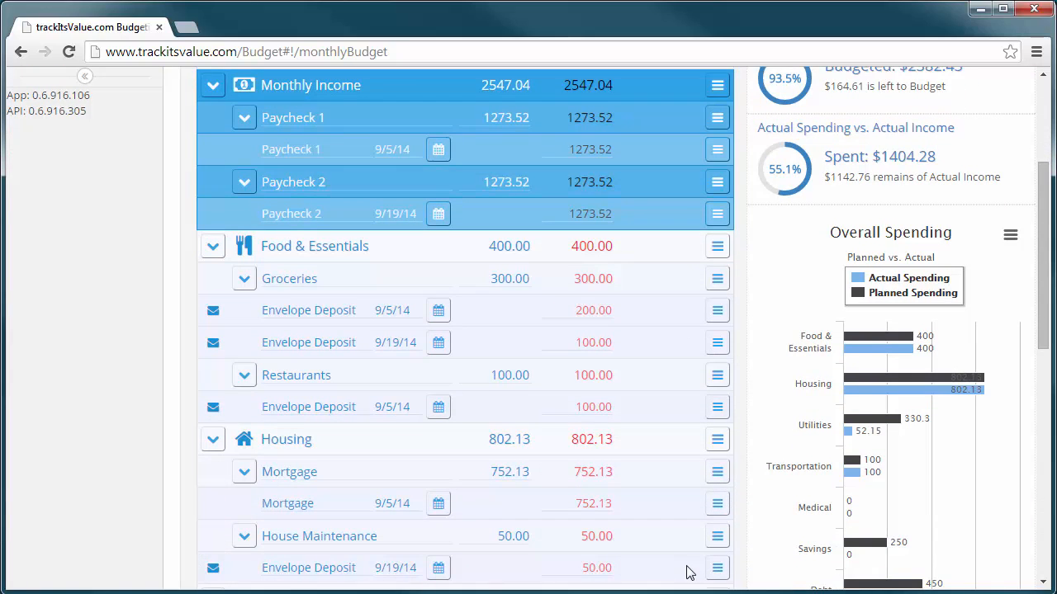
# - Add Medication and Visit Copays as new items in the Medical category
pyautogui.scroll(-1, 757, 464)
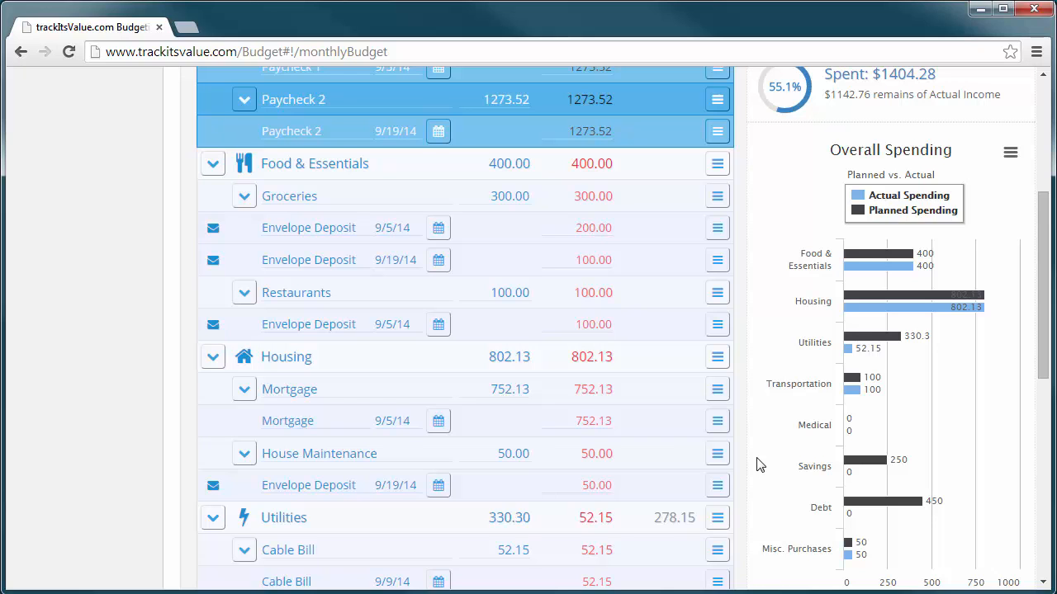
pyautogui.scroll(-4, 759, 465)
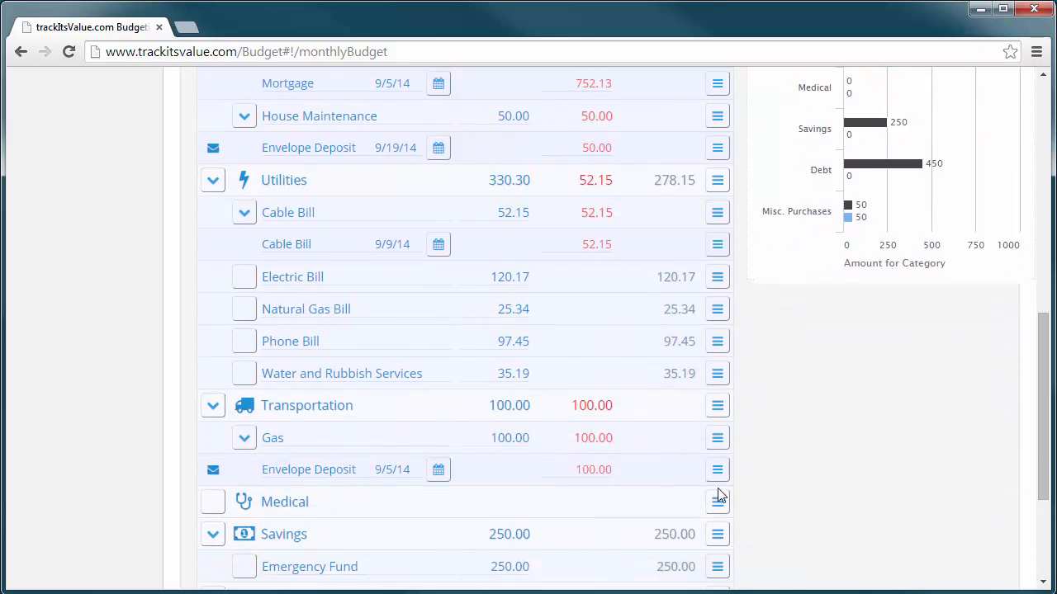
pyautogui.click(716, 504)
pyautogui.click(685, 537)
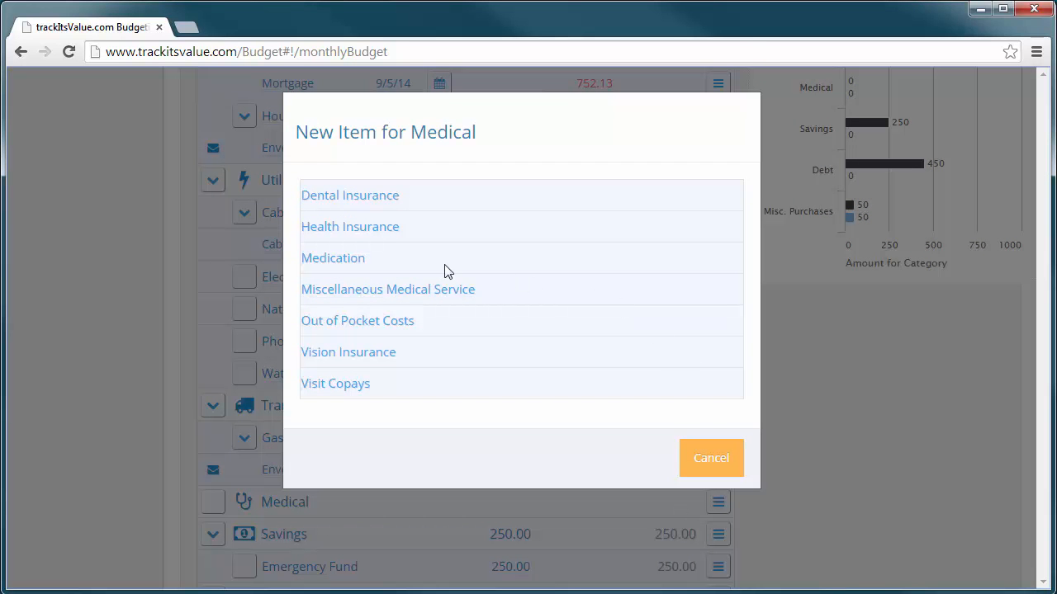
pyautogui.click(347, 261)
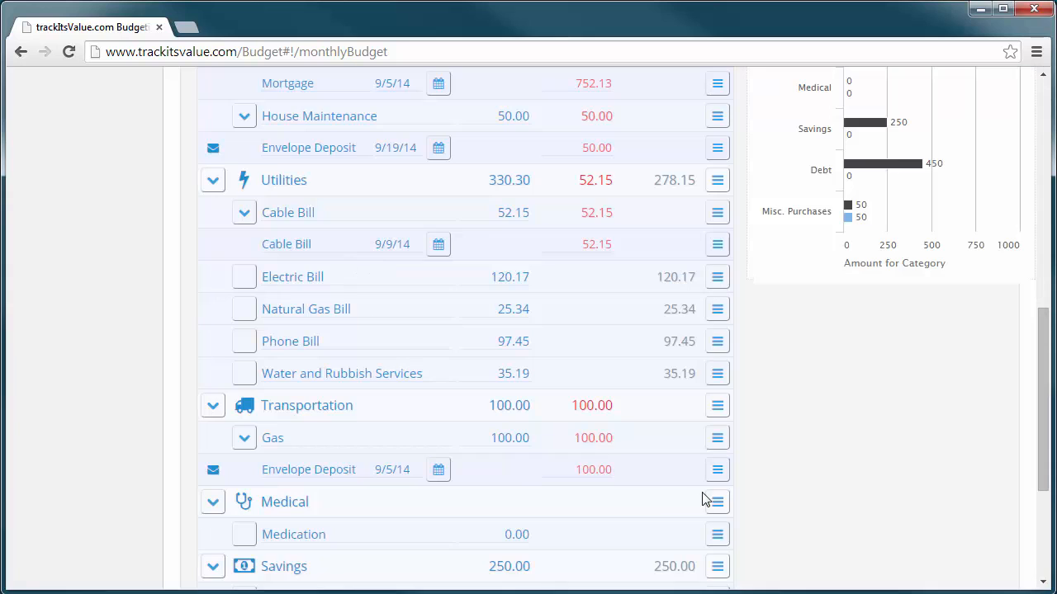
pyautogui.click(717, 504)
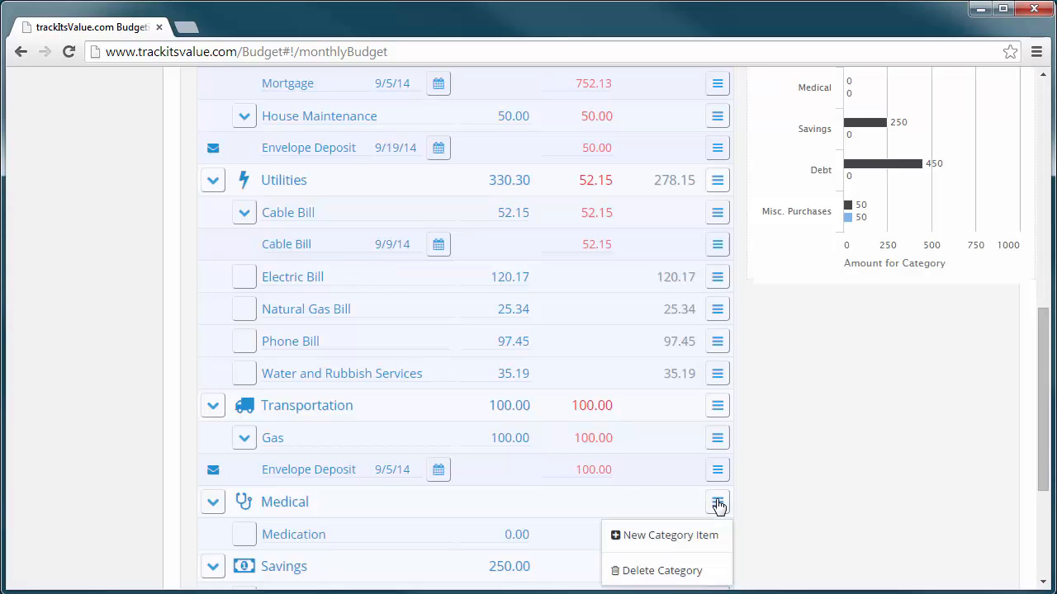
pyautogui.click(692, 539)
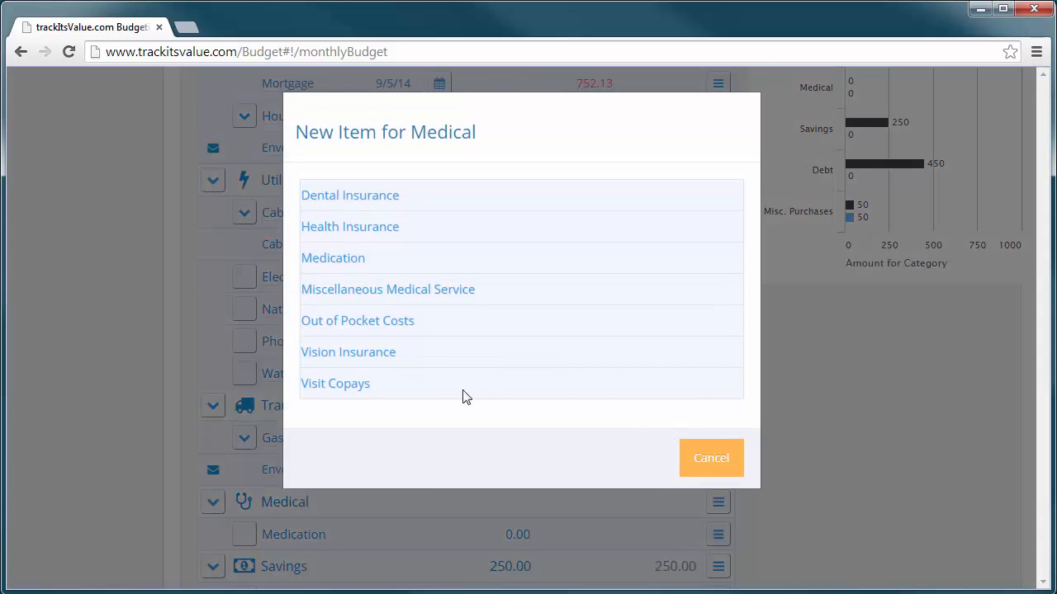
pyautogui.click(349, 386)
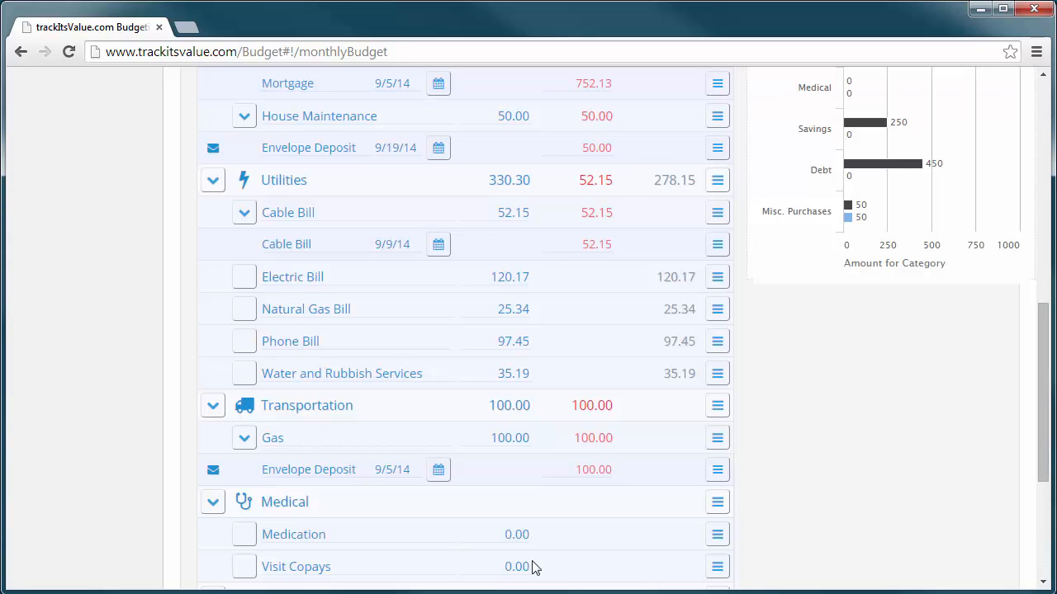
# - Set the planned amounts to 20.00 for Visit Copays and 45.00 for Medication
pyautogui.click(517, 566)
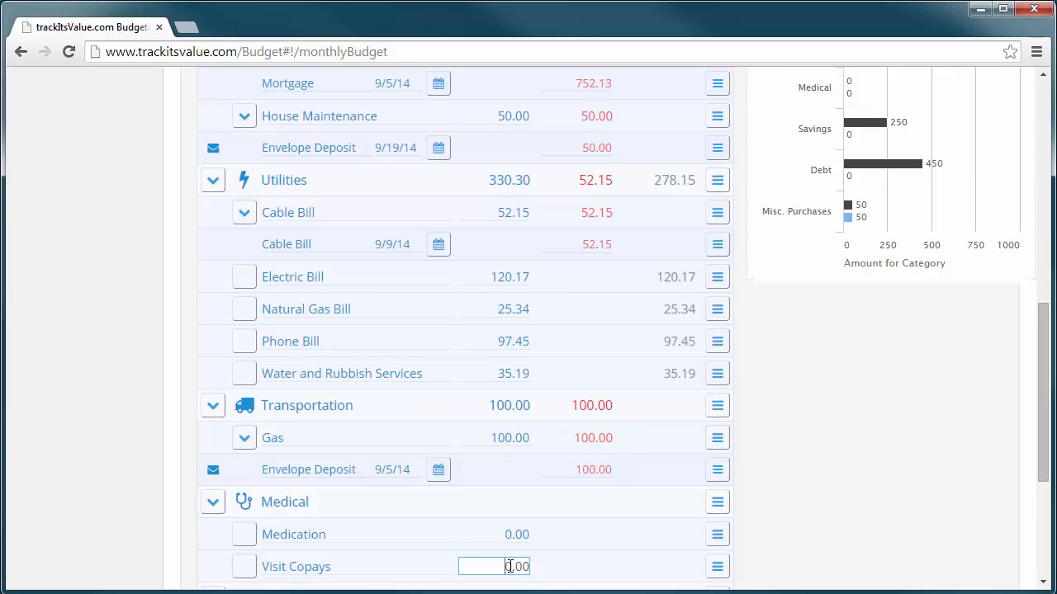
pyautogui.click(494, 534)
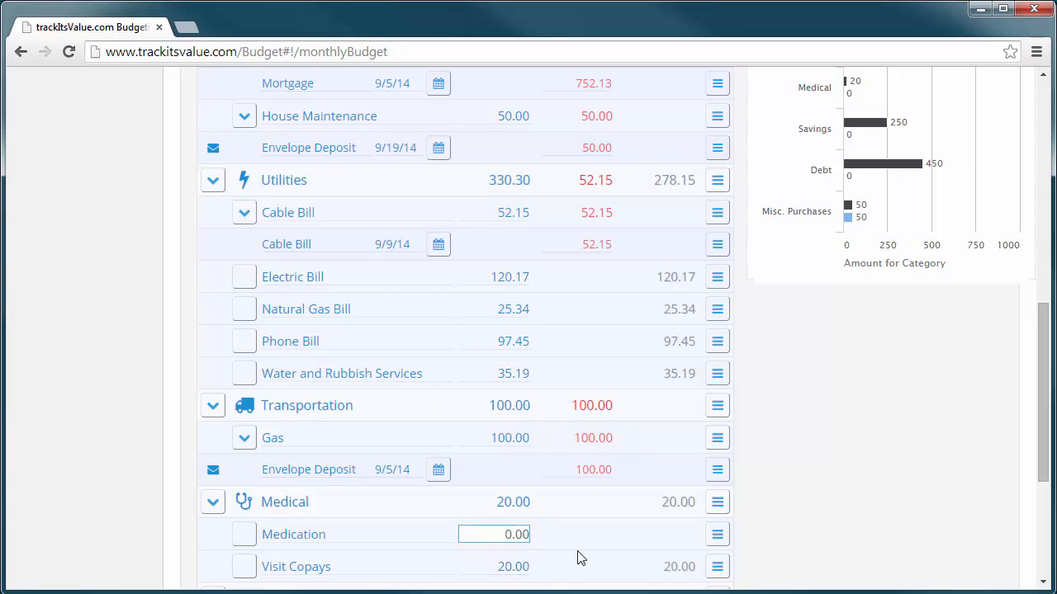
pyautogui.press('Delete')
pyautogui.write('45')
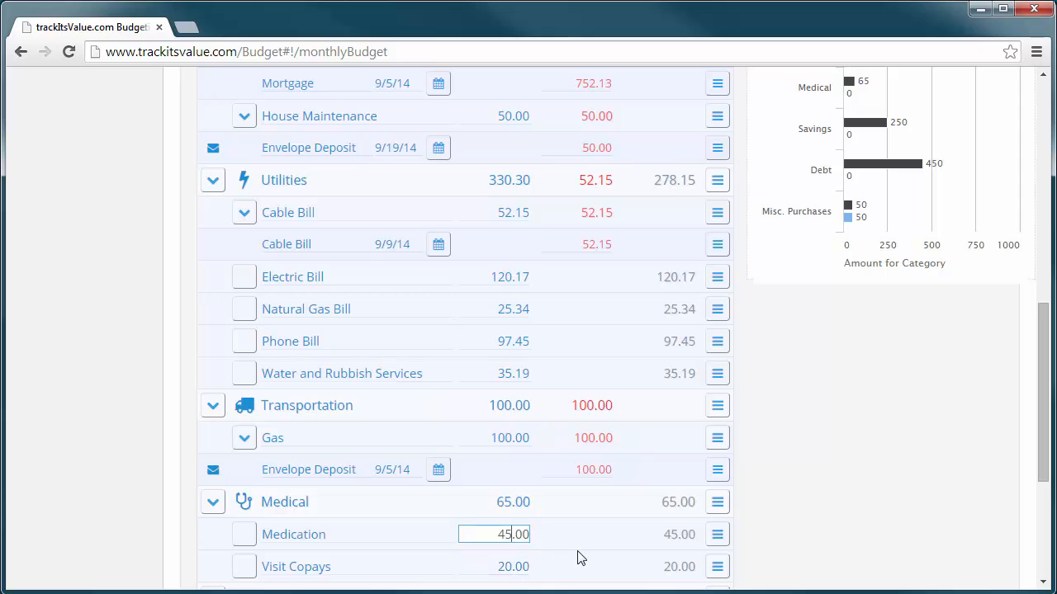
# - Add new envelope deposits of 45.00 for Medication and 20.00 for Visit Copays in the Medical category
pyautogui.click(713, 540)
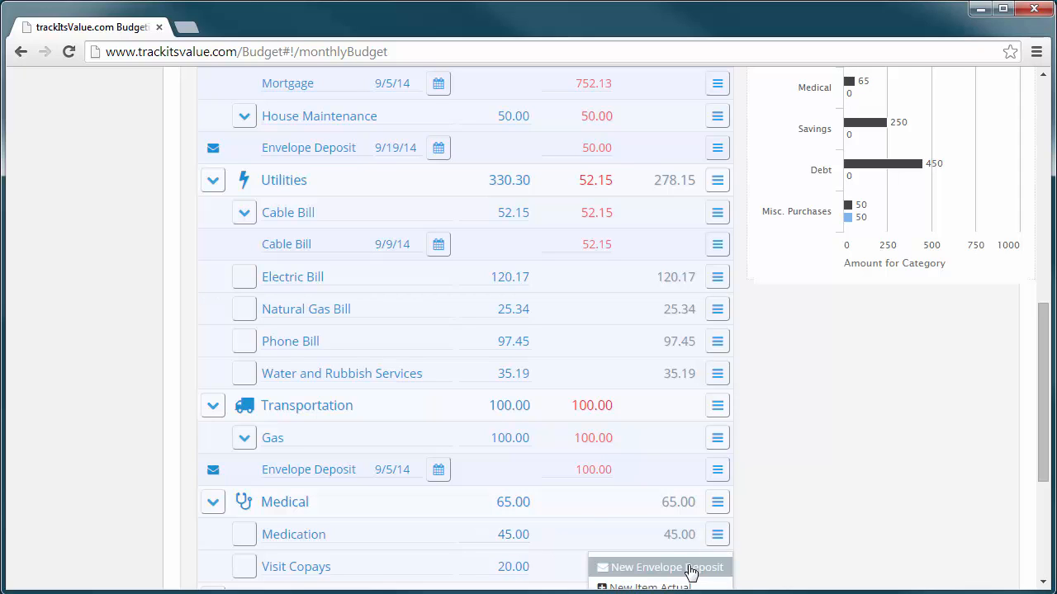
pyautogui.click(690, 568)
pyautogui.scroll(-3, 849, 471)
pyautogui.click(715, 484)
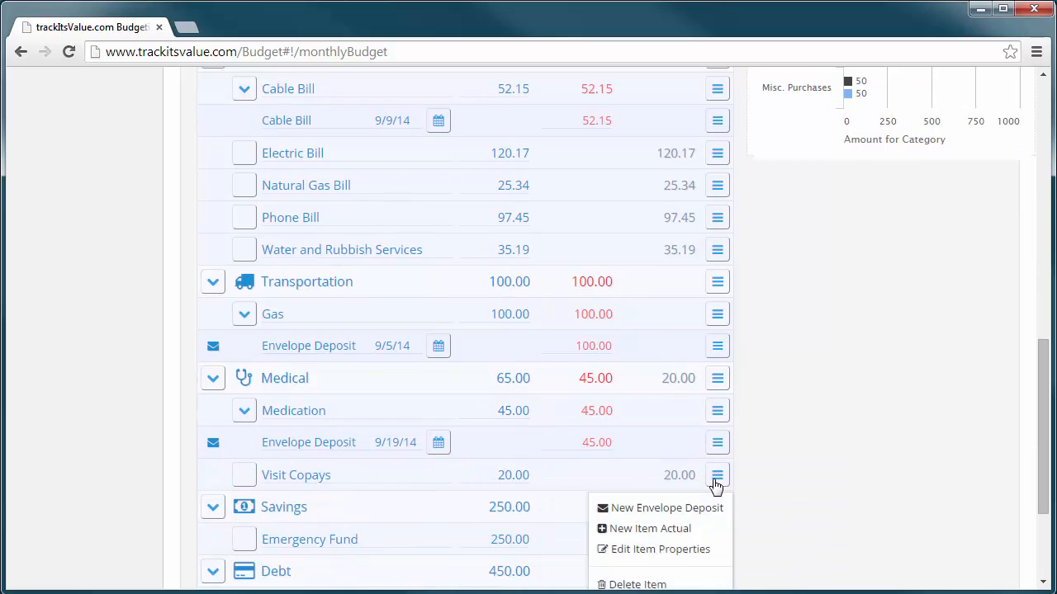
pyautogui.click(675, 510)
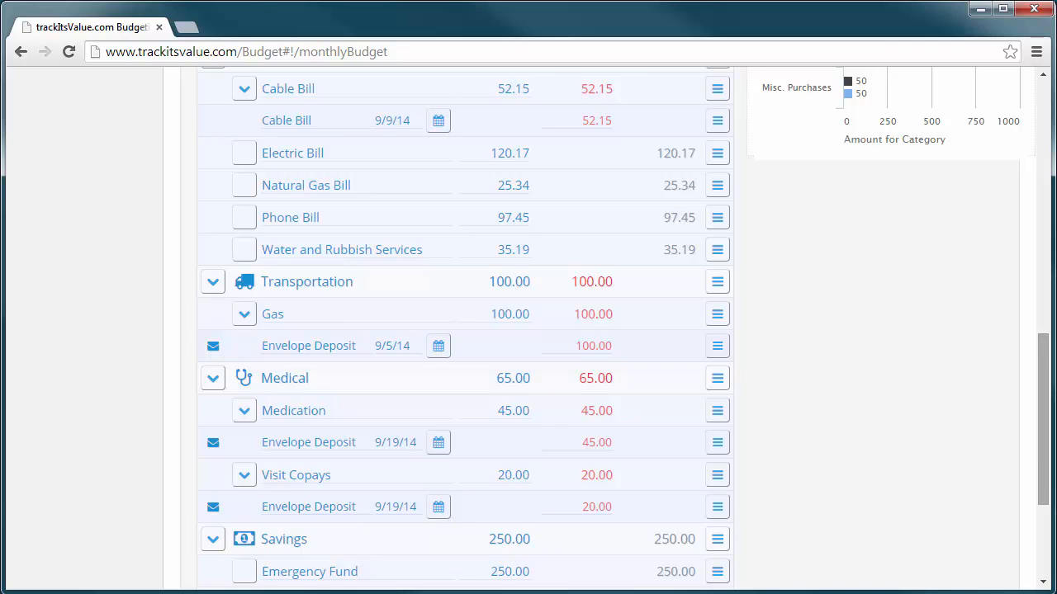
# - Collapse the Monthly Income, Food & Essentials, Housing, Transportation, Medical and Misc. Purchases categories, and save the budget
pyautogui.moveTo(1042, 467); pyautogui.dragTo(1043, 214)
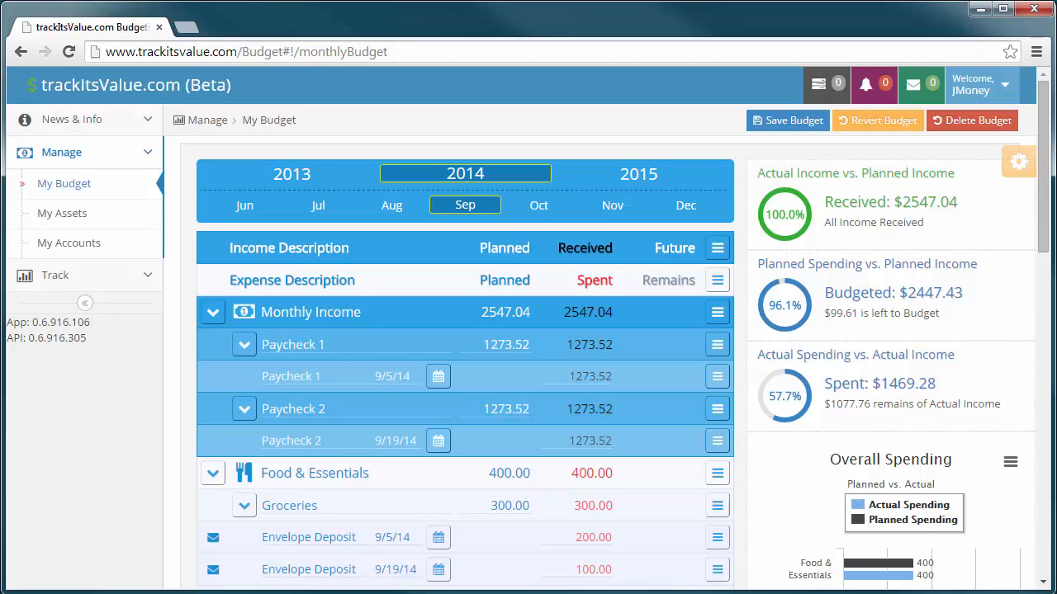
pyautogui.click(212, 314)
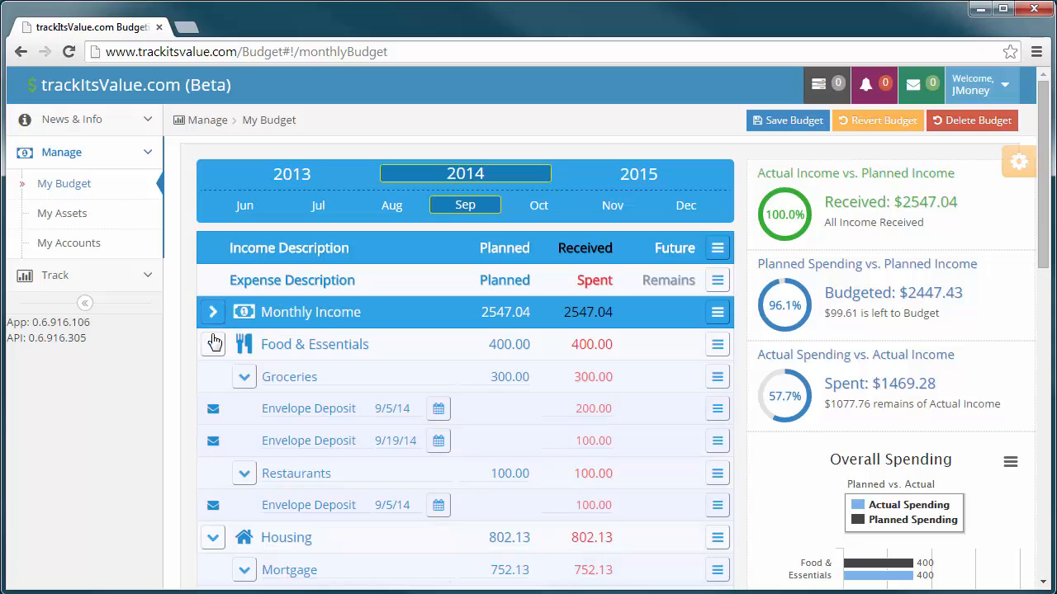
pyautogui.click(213, 345)
pyautogui.click(215, 379)
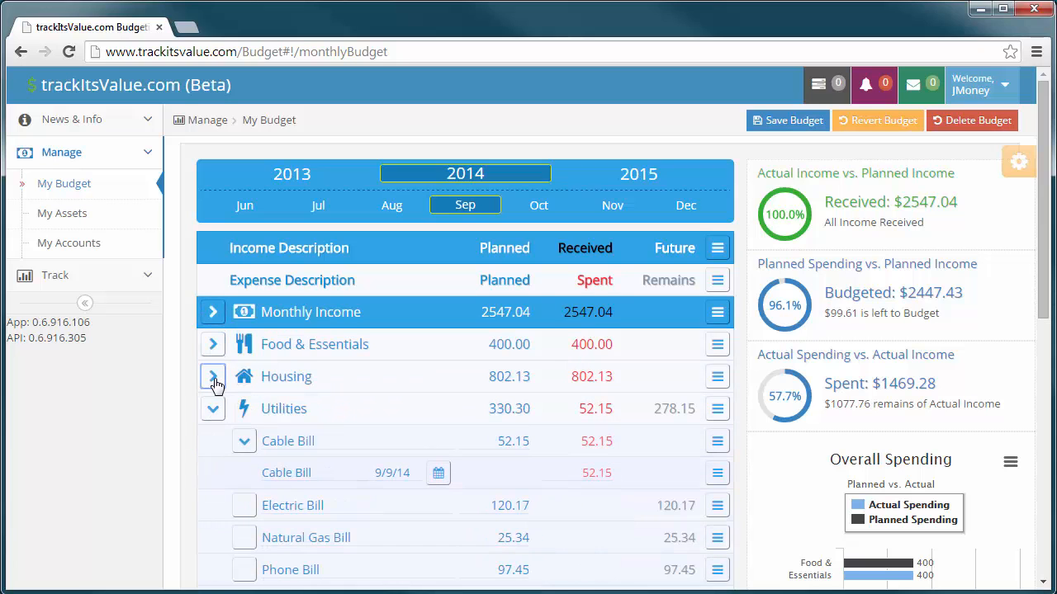
pyautogui.scroll(-3, 215, 382)
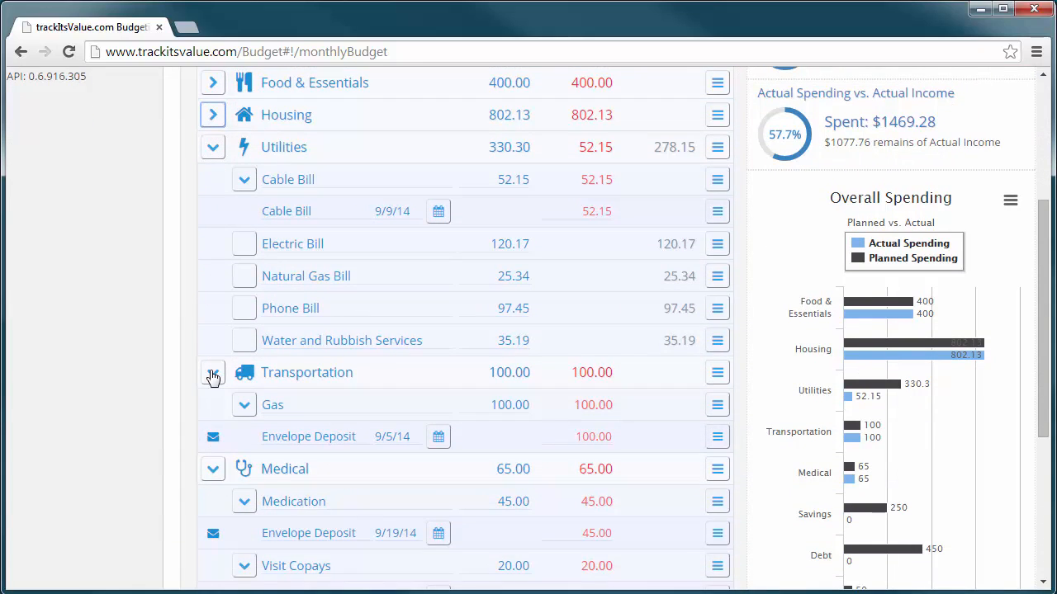
pyautogui.click(213, 376)
pyautogui.click(213, 404)
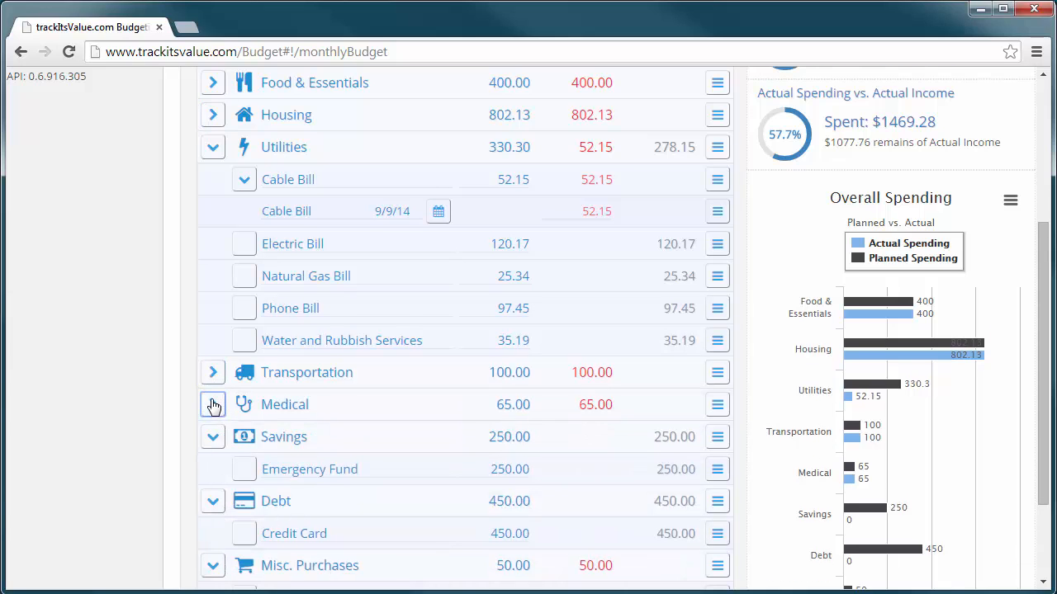
pyautogui.scroll(-1, 213, 396)
pyautogui.click(213, 482)
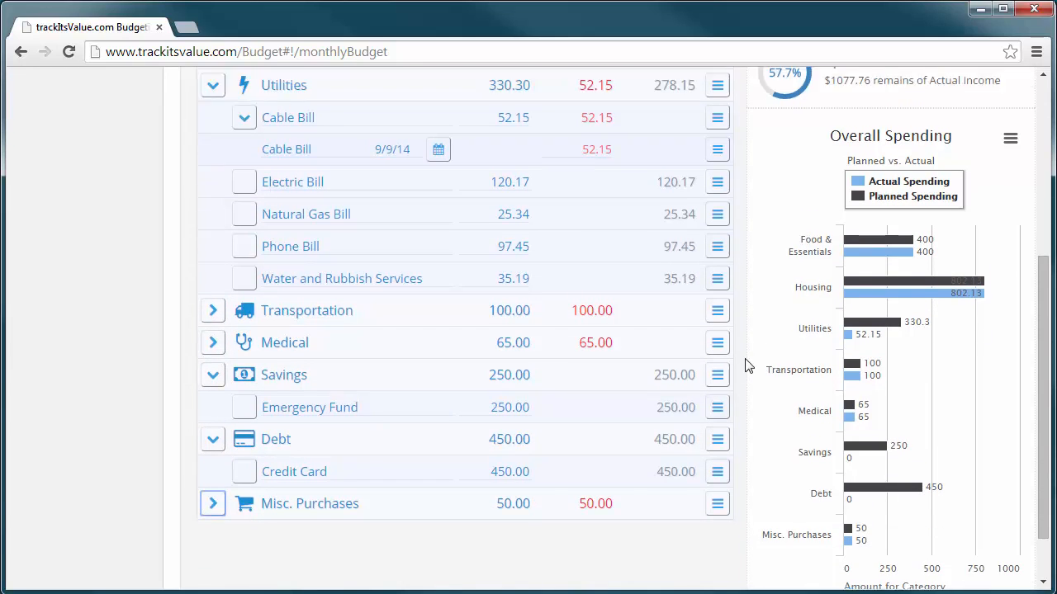
pyautogui.scroll(5, 748, 365)
pyautogui.click(794, 126)
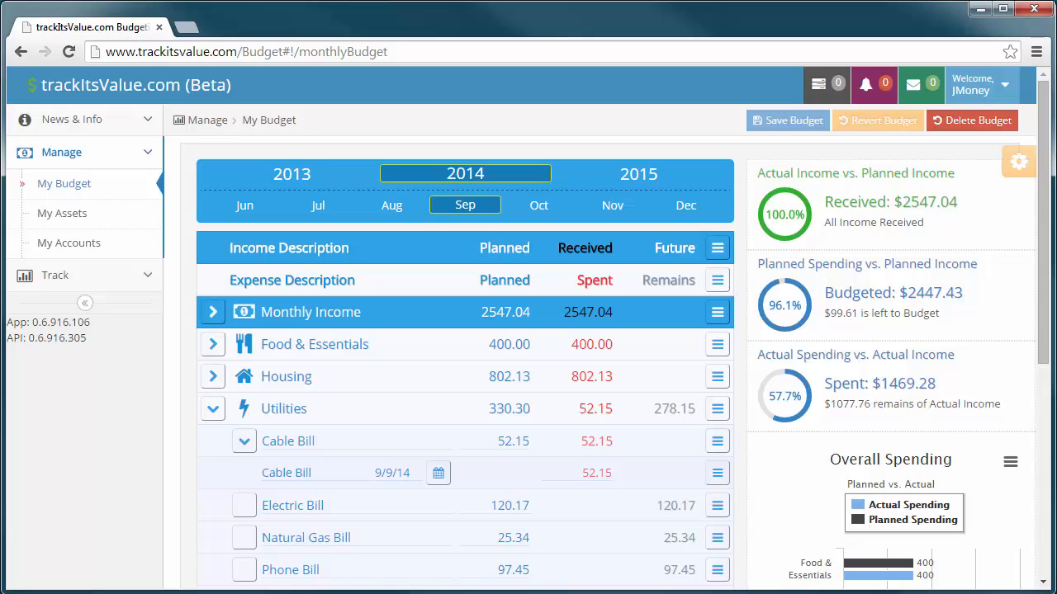
# - Set the planned amounts under Utilities to 105.22 for Electric Bill and 20.25 for Natural Gas Bill
pyautogui.scroll(-2, 670, 481)
pyautogui.click(528, 373)
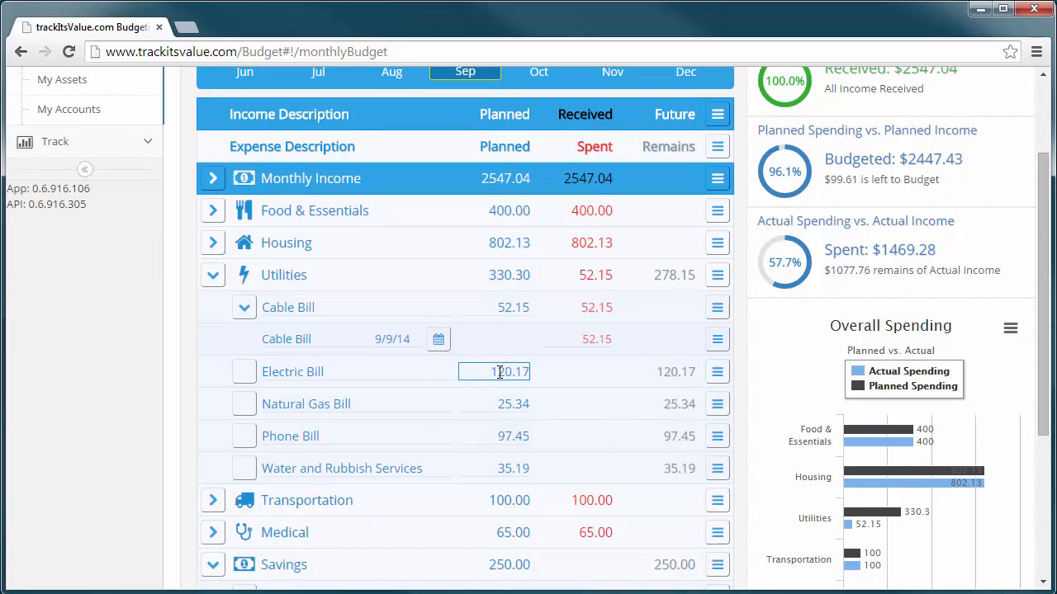
pyautogui.moveTo(498, 372); pyautogui.dragTo(513, 372)
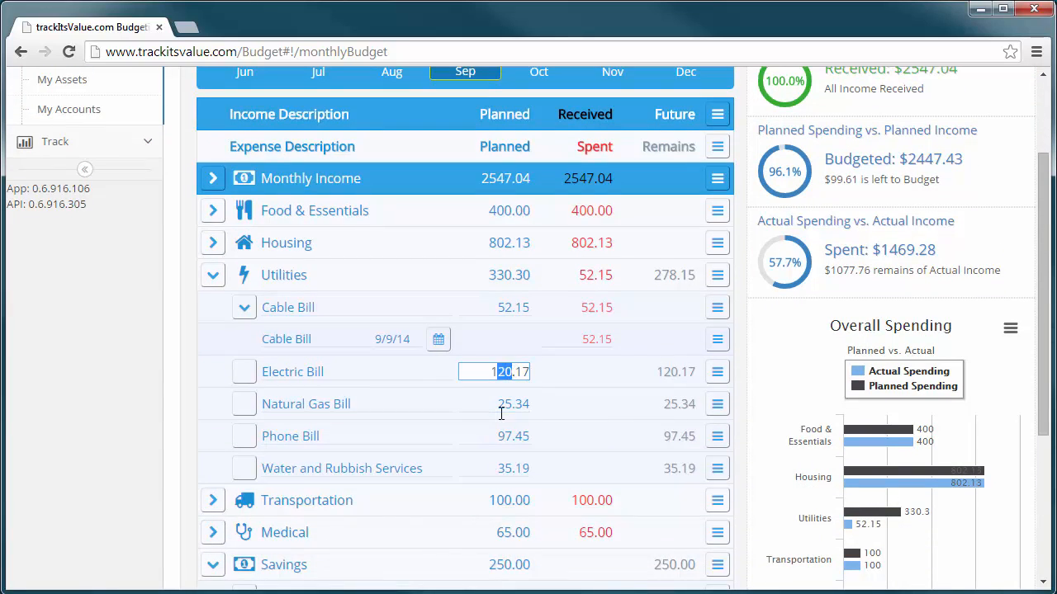
pyautogui.write('05')
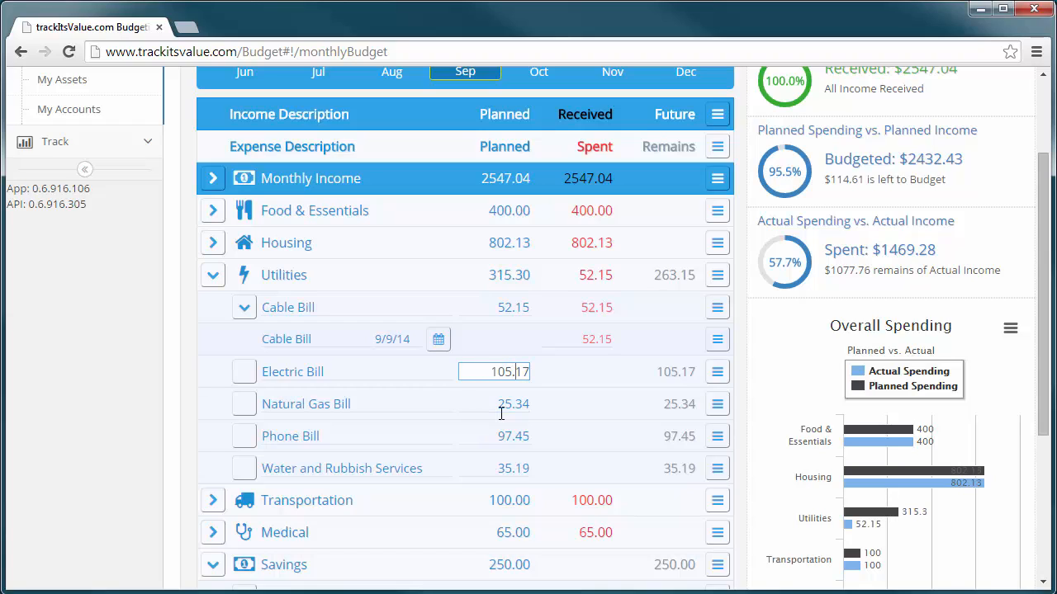
pyautogui.hotkey('shift', 'Right')
pyautogui.hotkey('shift', 'Right')
pyautogui.write('22')
pyautogui.click(502, 403)
pyautogui.moveTo(503, 404); pyautogui.dragTo(580, 405)
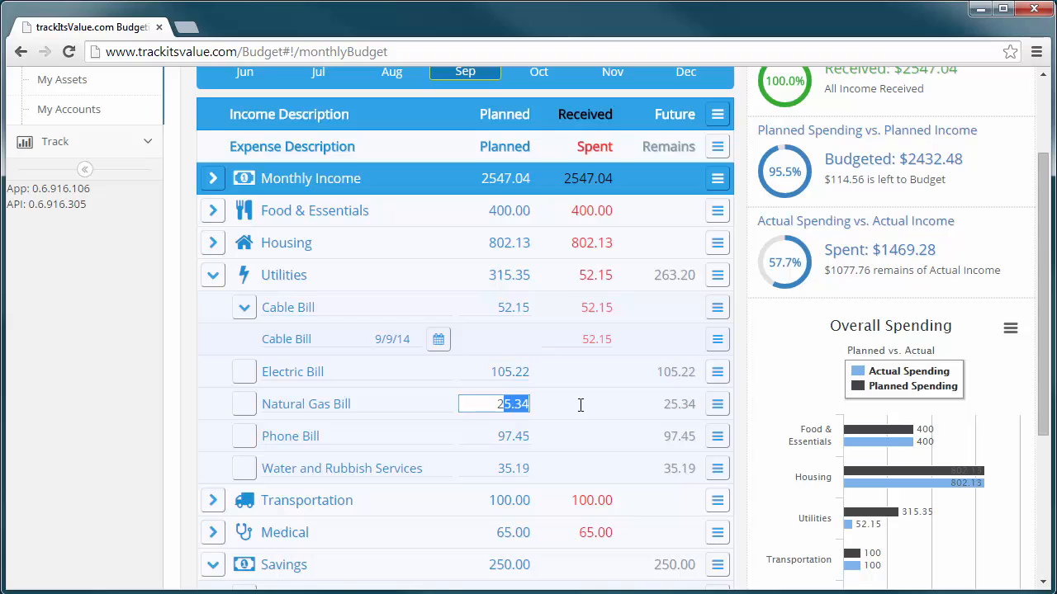
pyautogui.write('0.25')
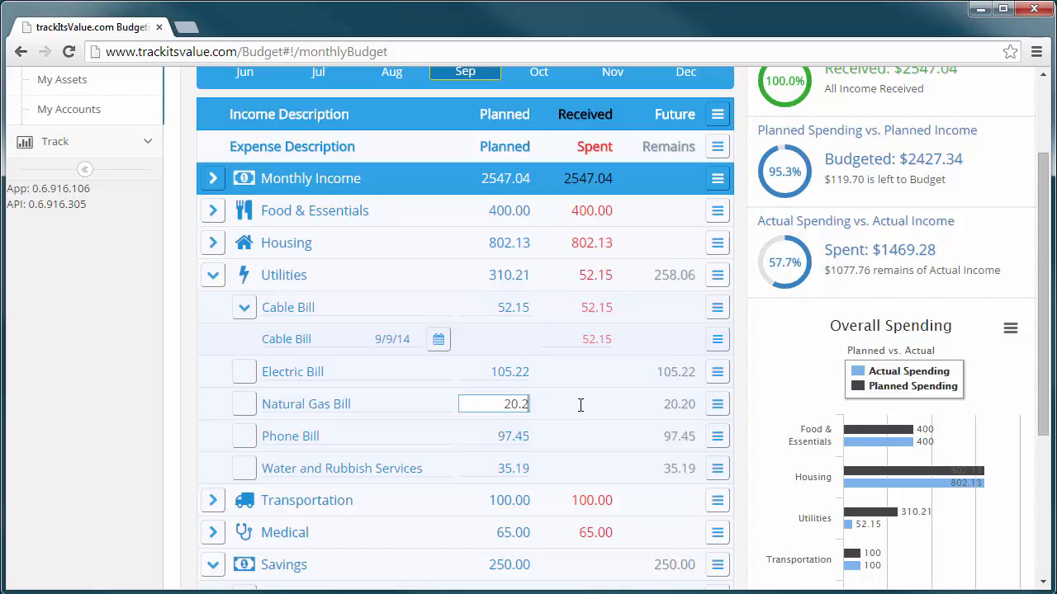
# - Add new item actuals for Electric Bill, Natural Gas Bill, Phone Bill, and Water and Rubbish Services, and collapse the Utilities category
pyautogui.click(718, 371)
pyautogui.click(693, 404)
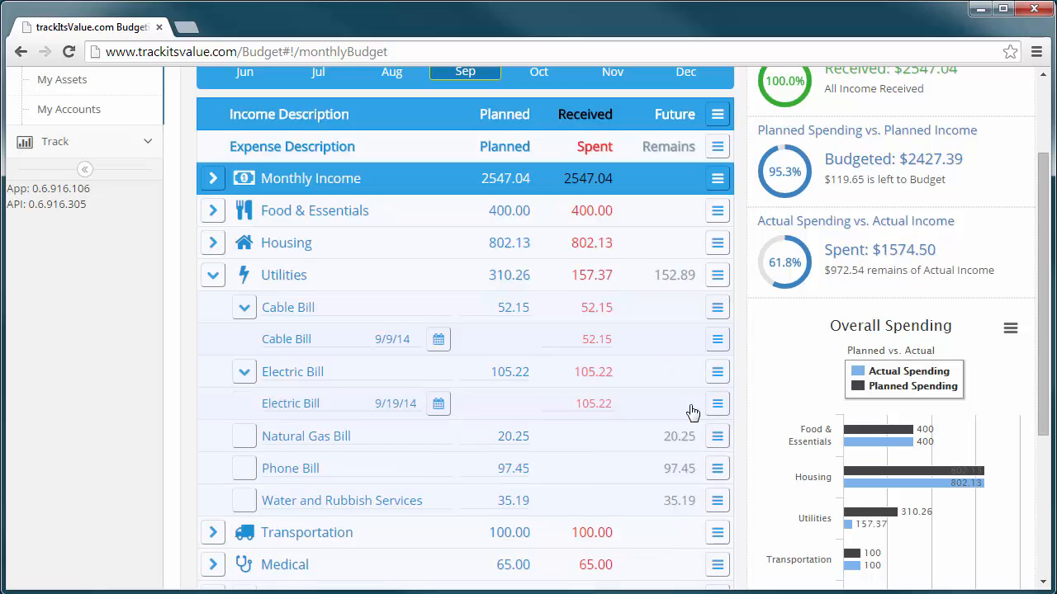
pyautogui.click(717, 436)
pyautogui.click(670, 470)
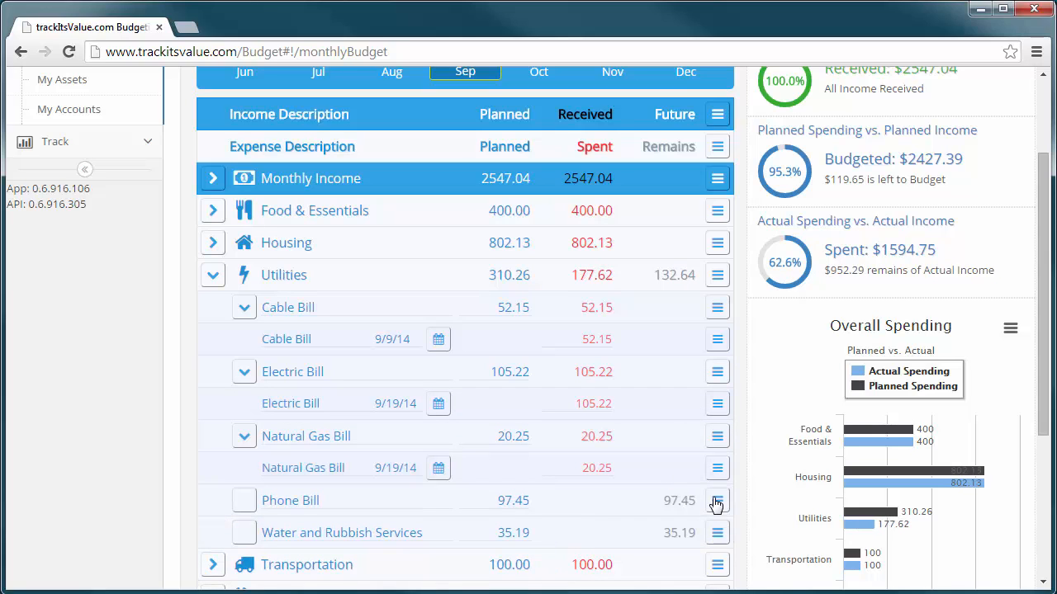
pyautogui.click(718, 500)
pyautogui.click(678, 535)
pyautogui.scroll(-1, 719, 507)
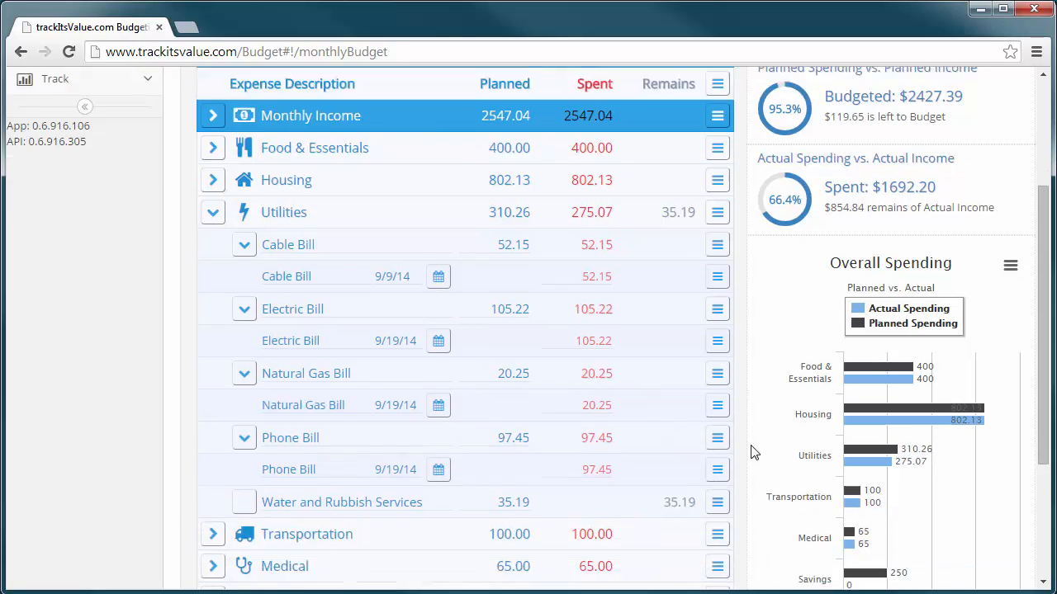
pyautogui.click(717, 485)
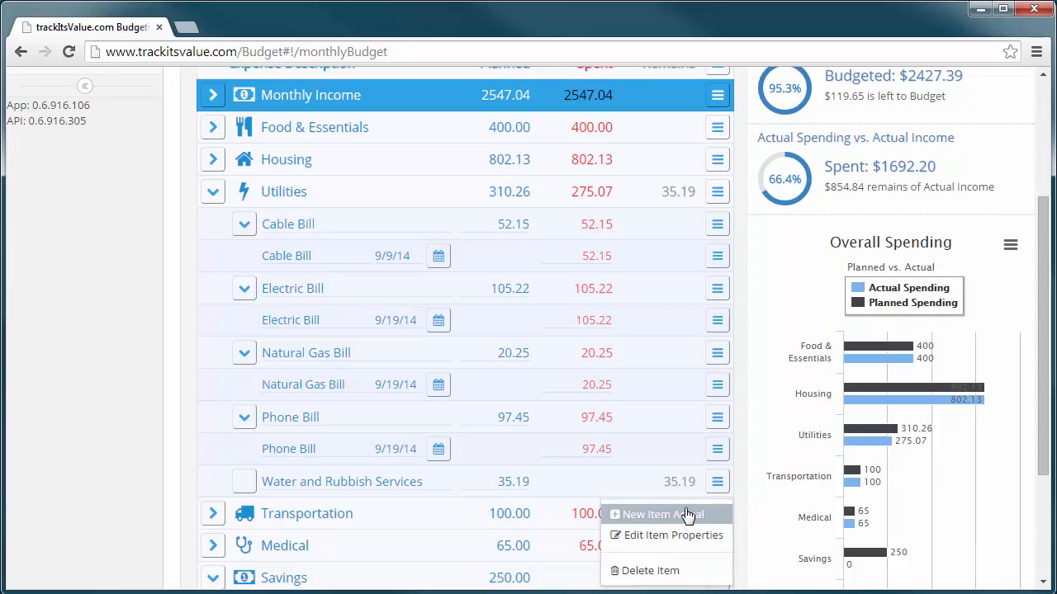
pyautogui.click(685, 515)
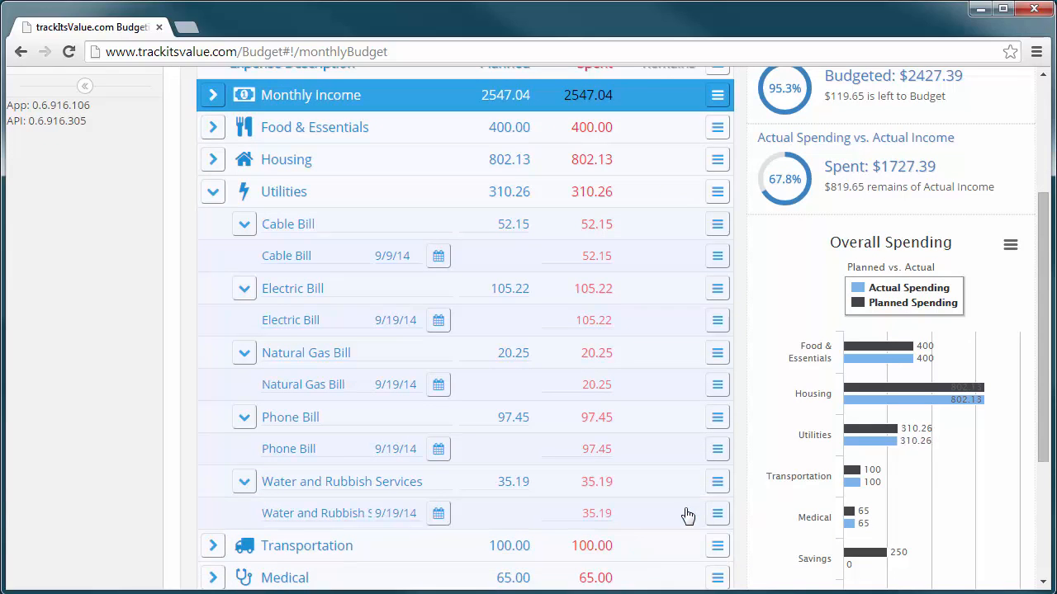
pyautogui.click(213, 195)
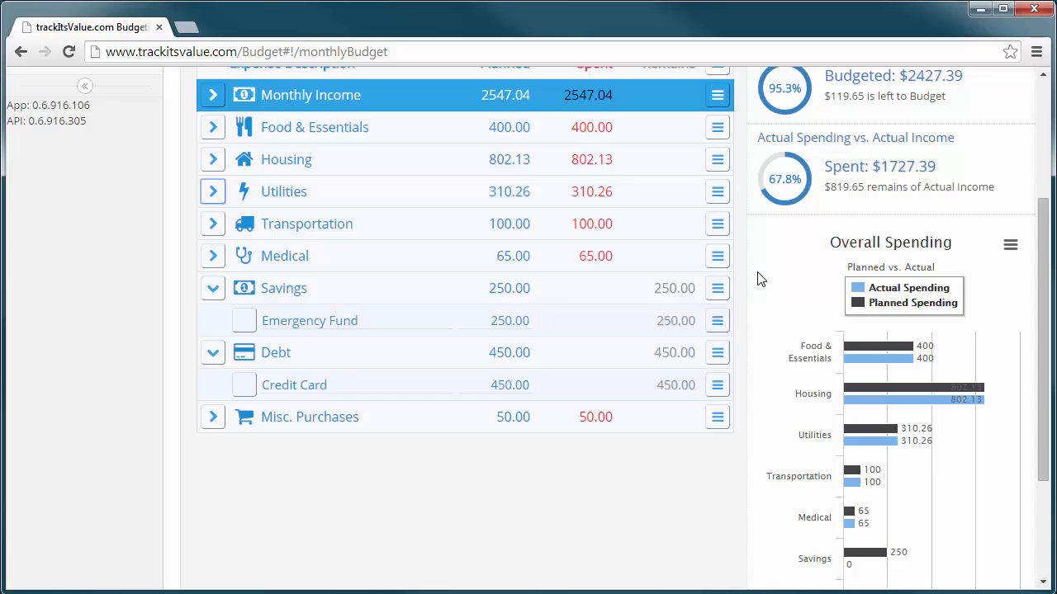
# - Set the planned amount for Credit Card in the Debt category to 569.65
pyautogui.scroll(2, 760, 279)
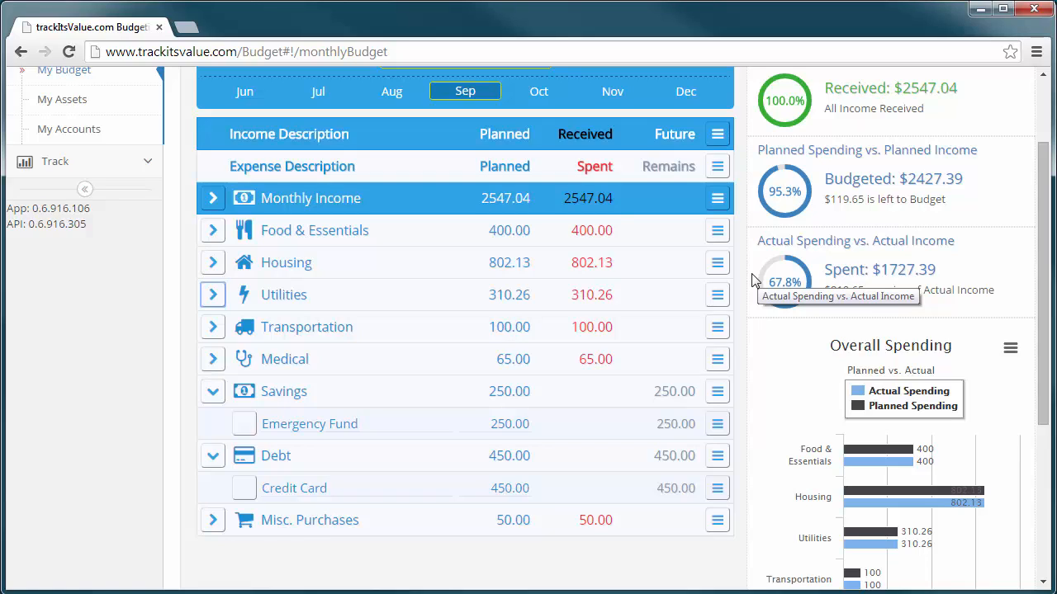
pyautogui.click(496, 487)
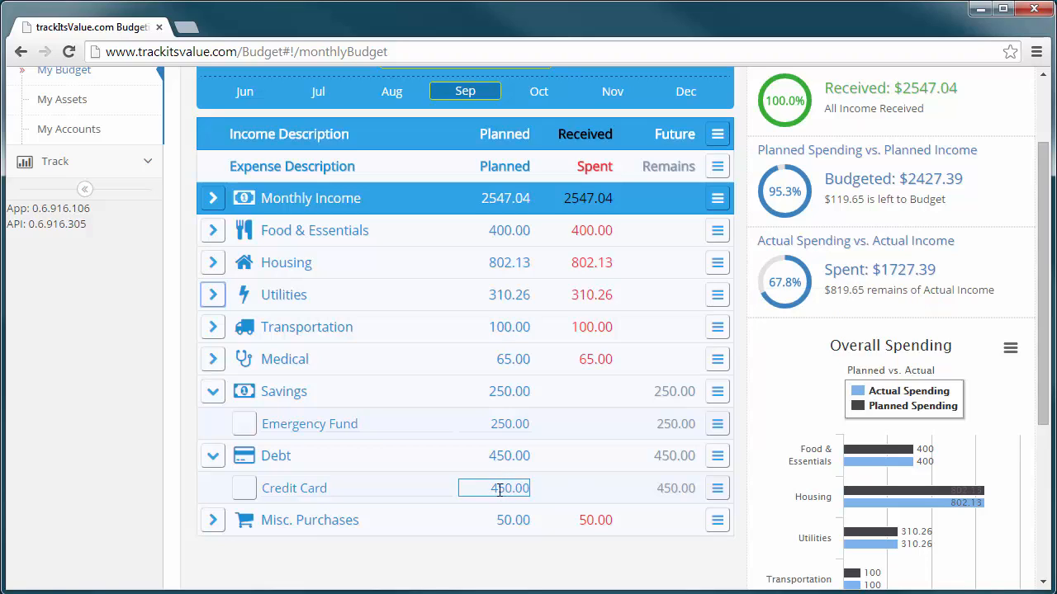
pyautogui.moveTo(491, 488); pyautogui.dragTo(550, 490)
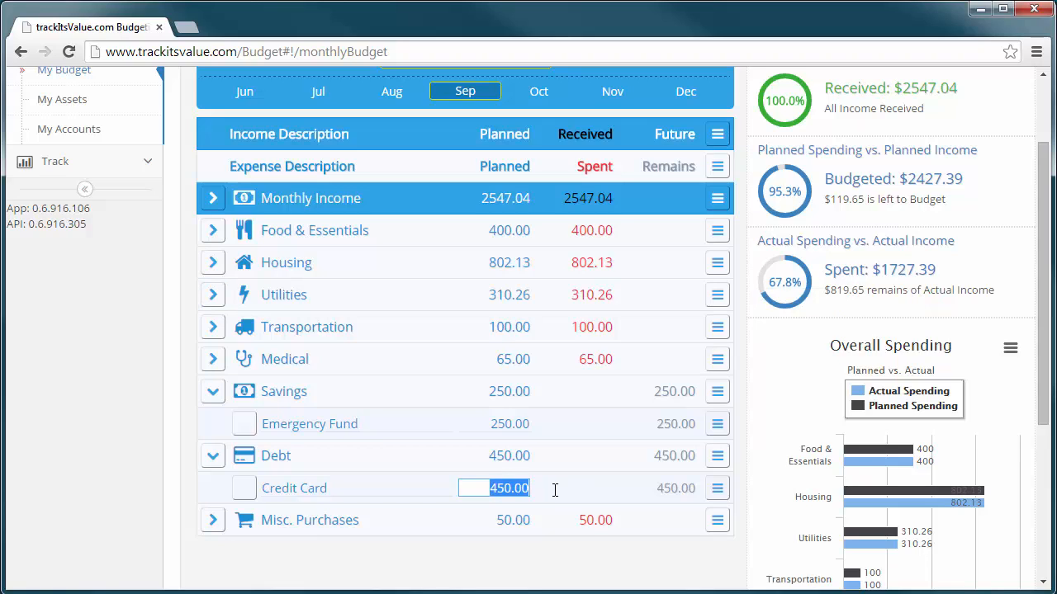
pyautogui.write('5')
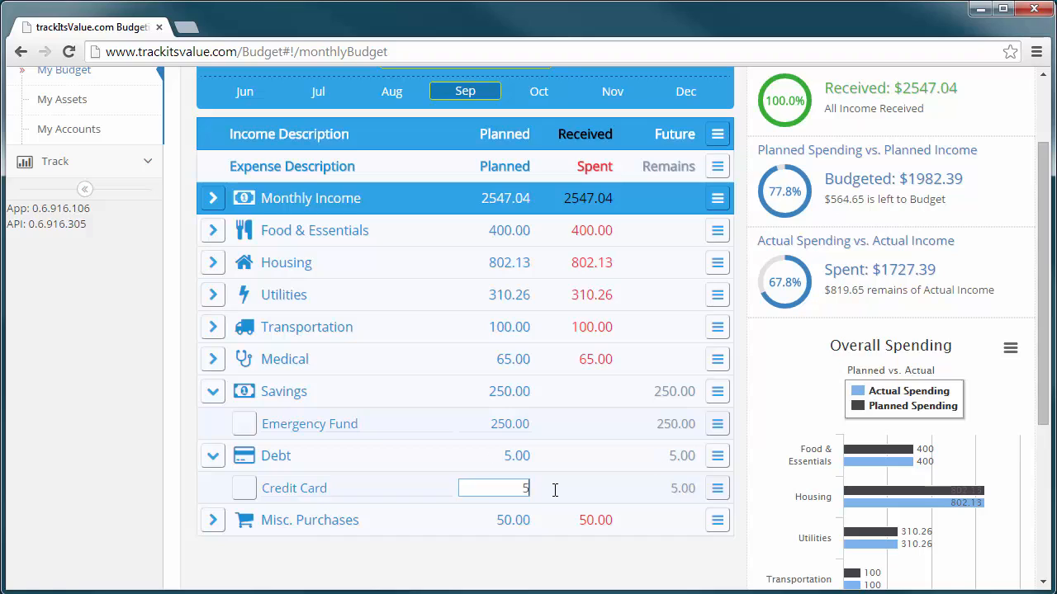
pyautogui.write('69.65')
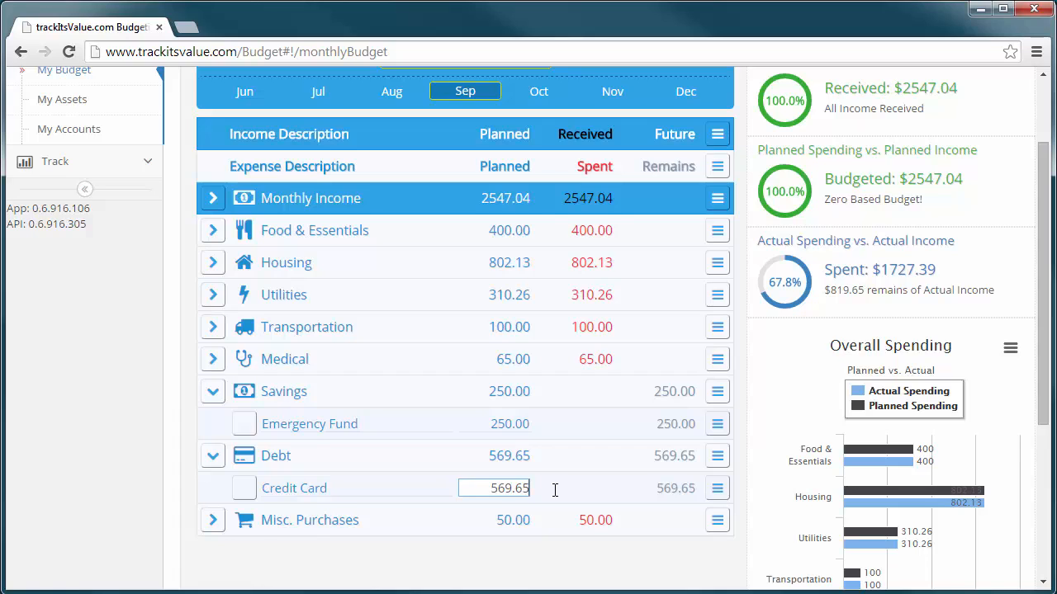
# - Add new item actuals for Emergency Fund and Credit Card, and collapse the Savings and Debt categories
pyautogui.click(716, 423)
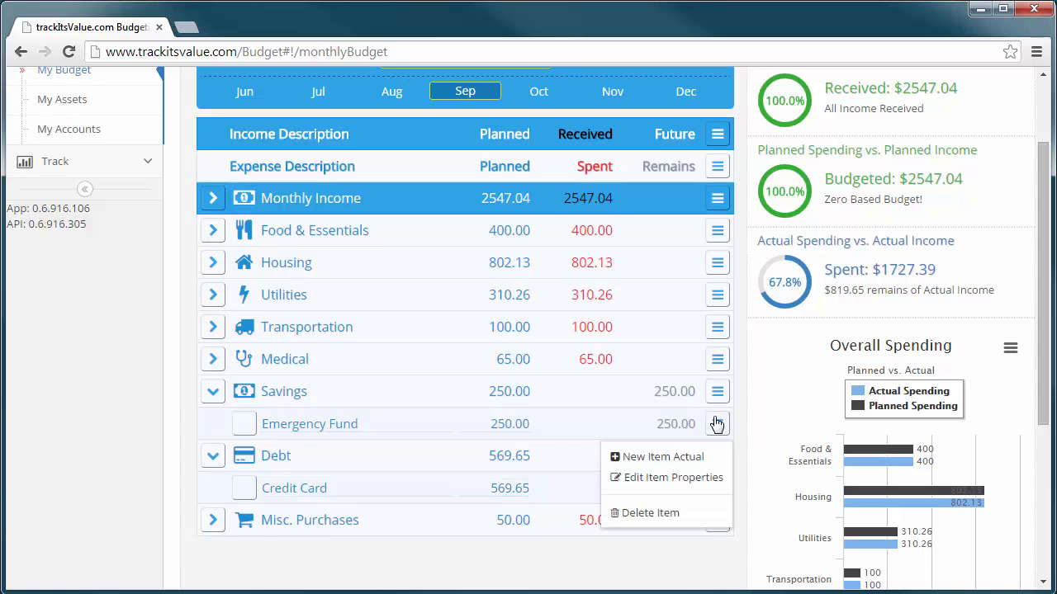
pyautogui.click(692, 457)
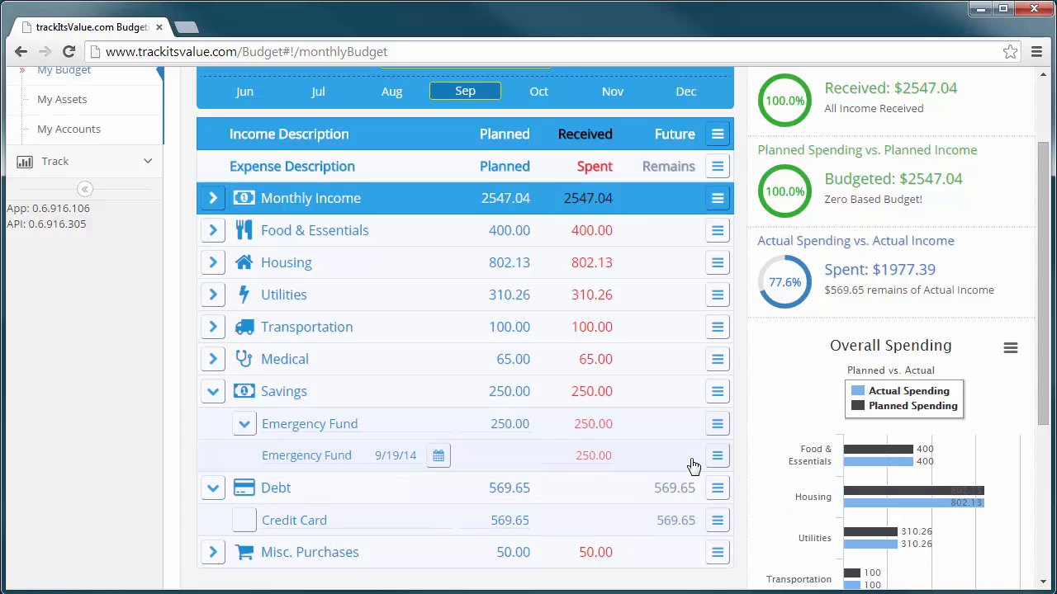
pyautogui.click(716, 520)
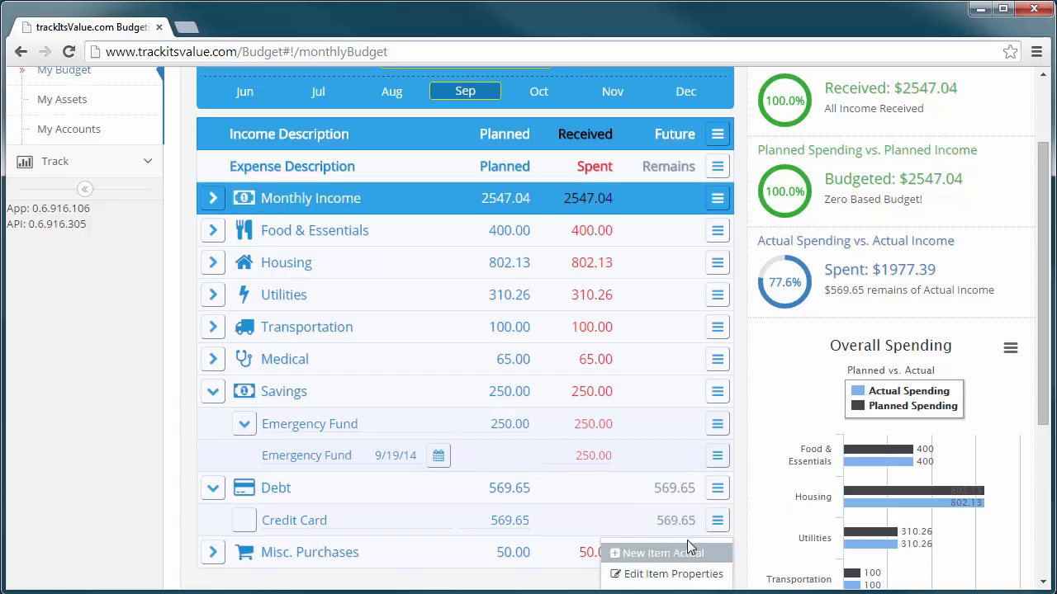
pyautogui.click(682, 554)
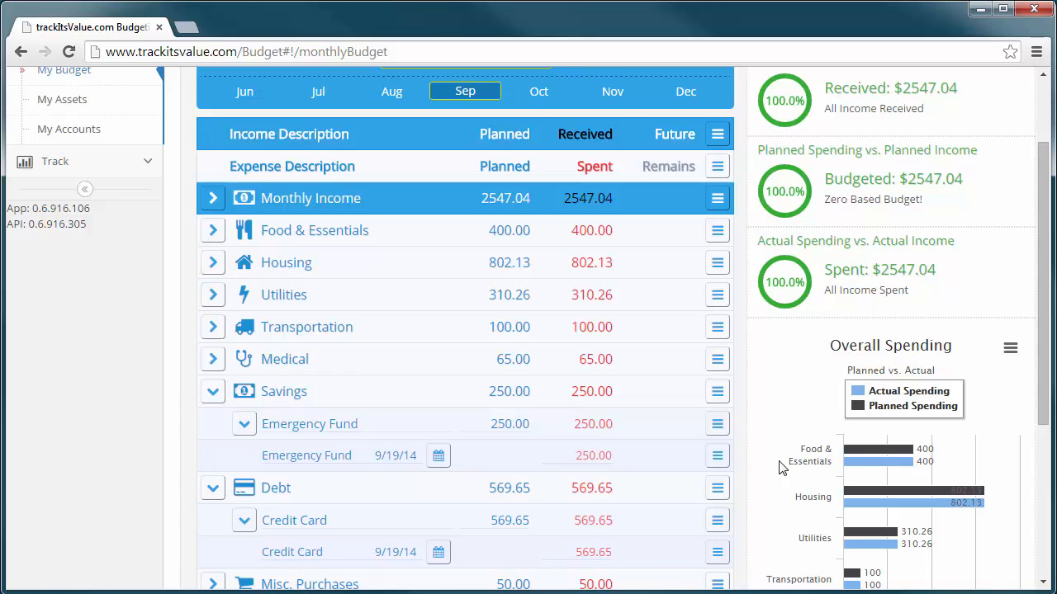
pyautogui.click(211, 393)
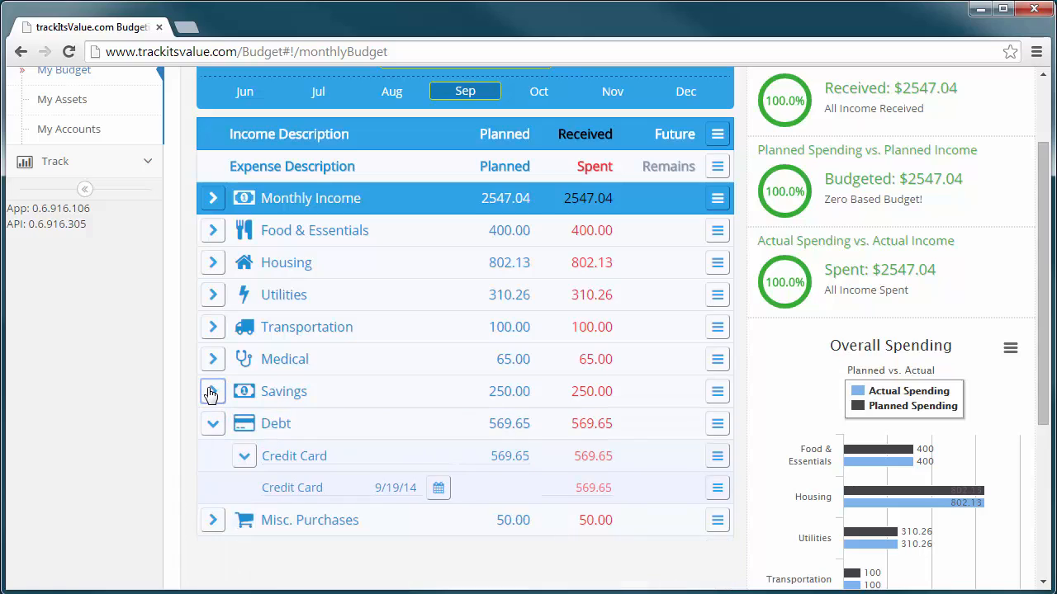
pyautogui.click(212, 425)
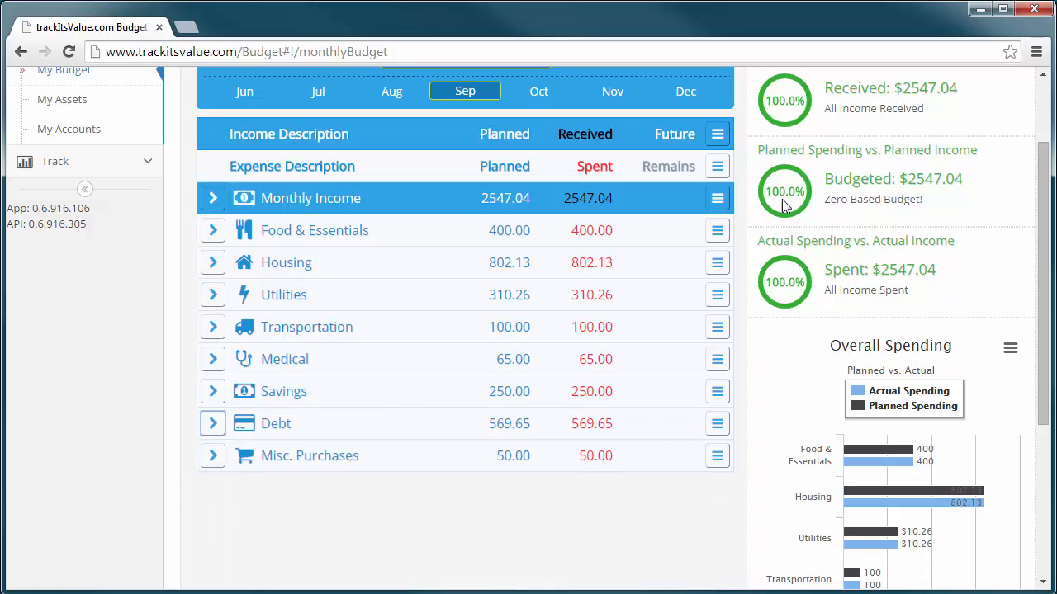